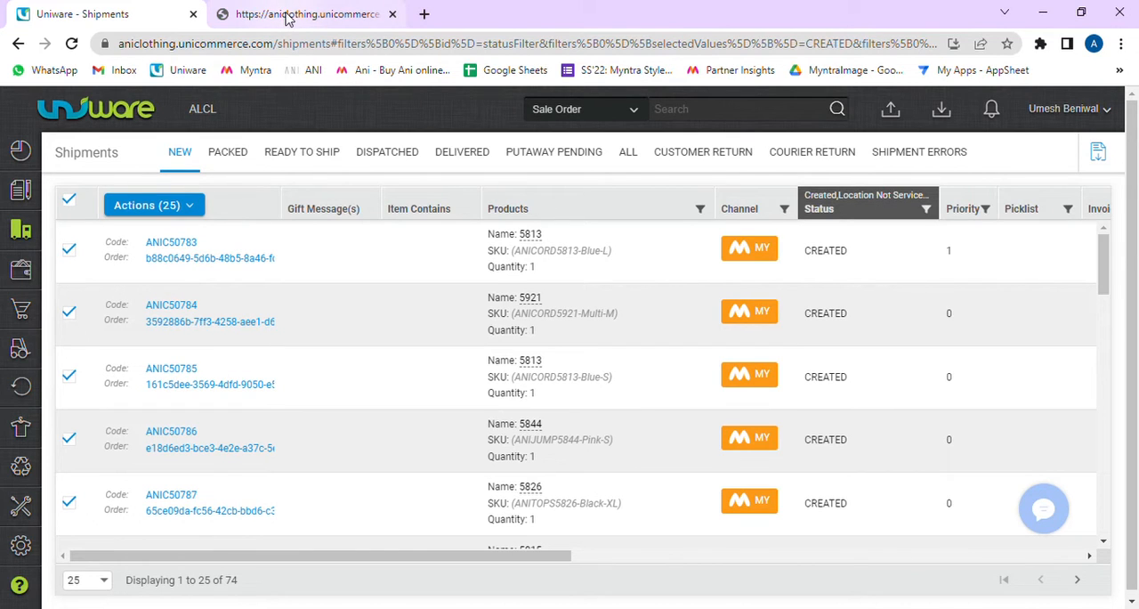
Step: Examine the picklist preview PDF, checking the SKU, category, item name, quantity and image of the listed items
click(288, 16)
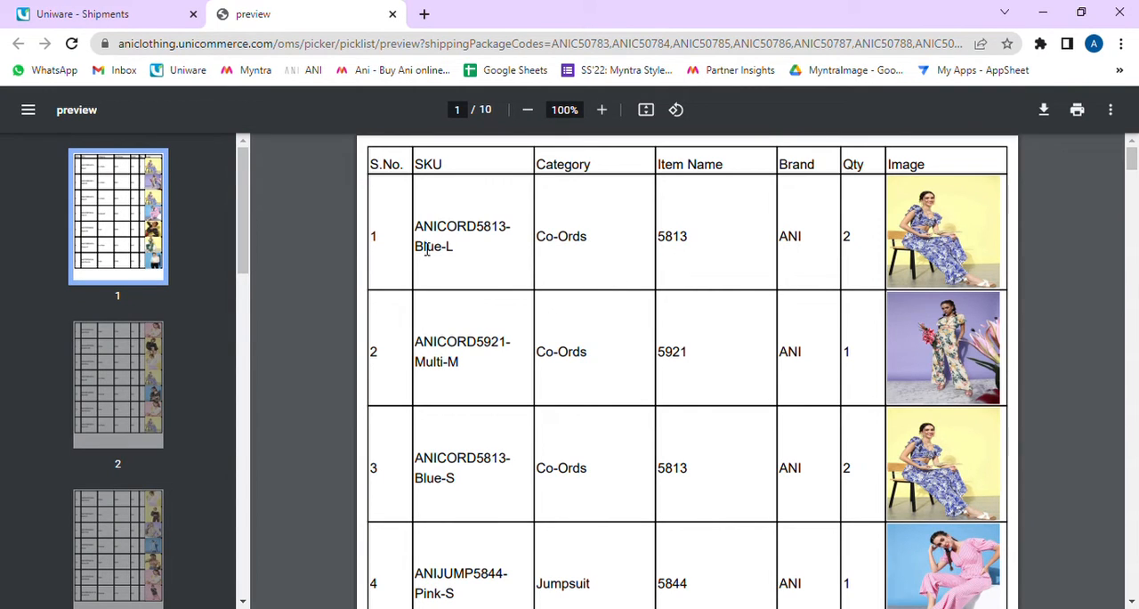
drag(415, 226, 719, 241)
click(582, 249)
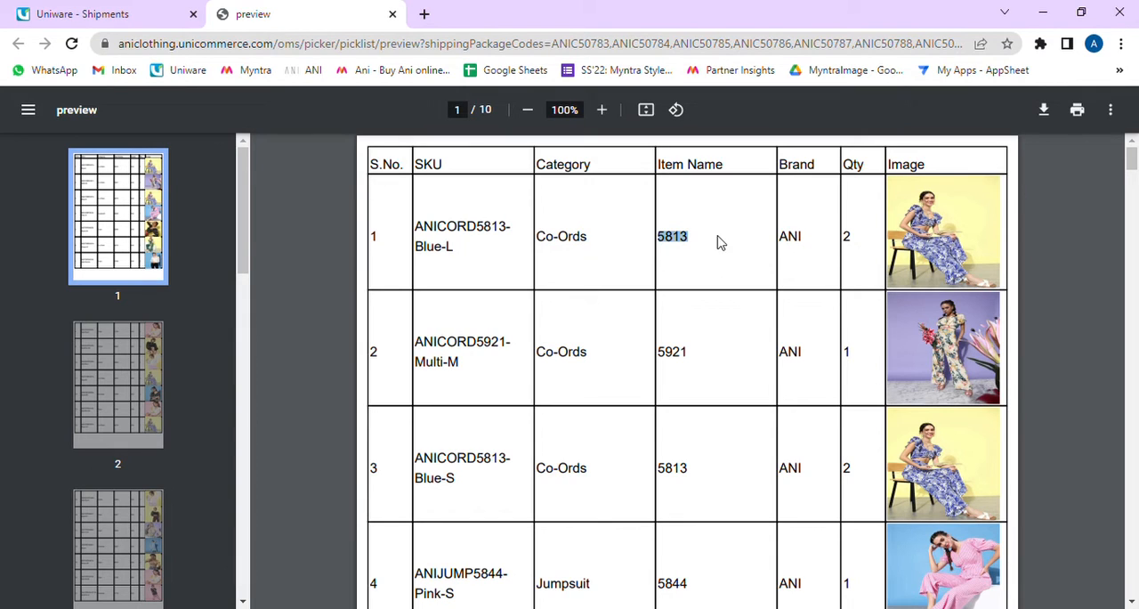
click(769, 242)
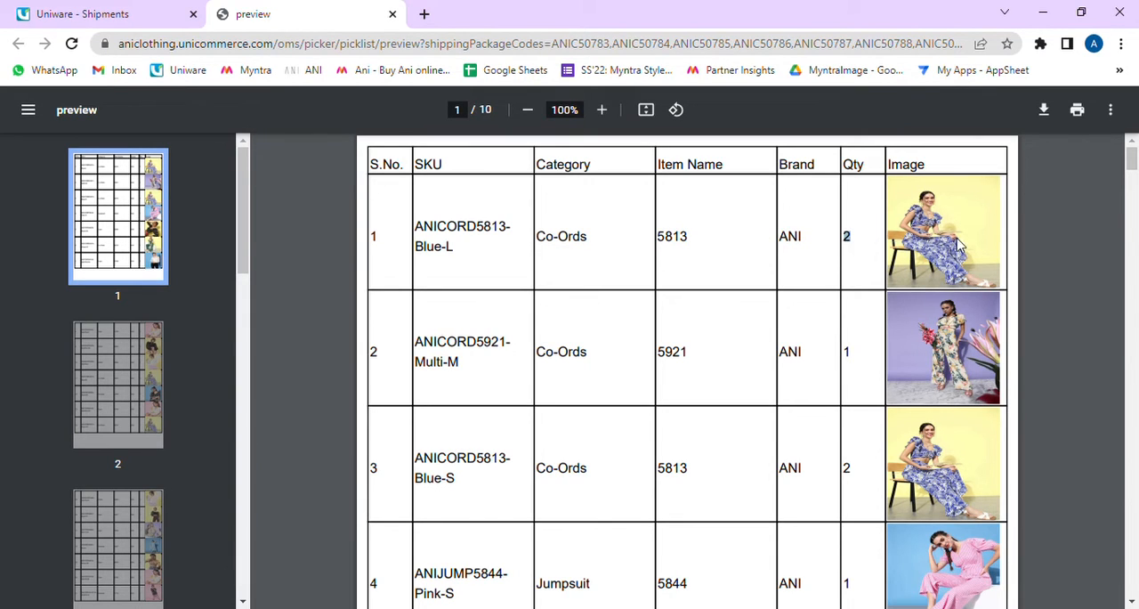
scroll(883, 260, down, 15)
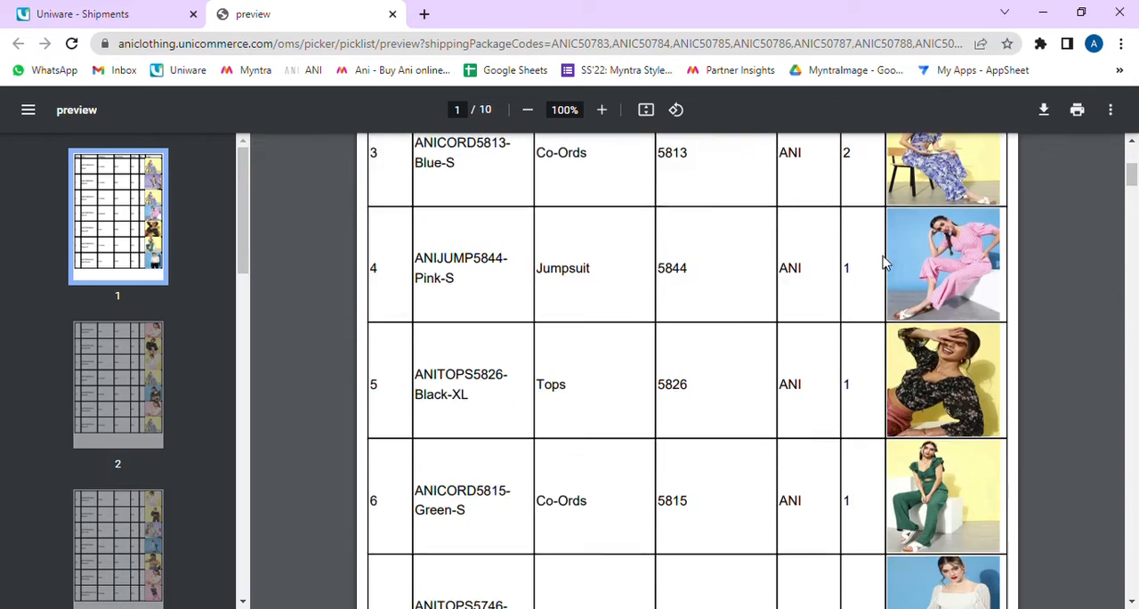
scroll(883, 260, down, 12)
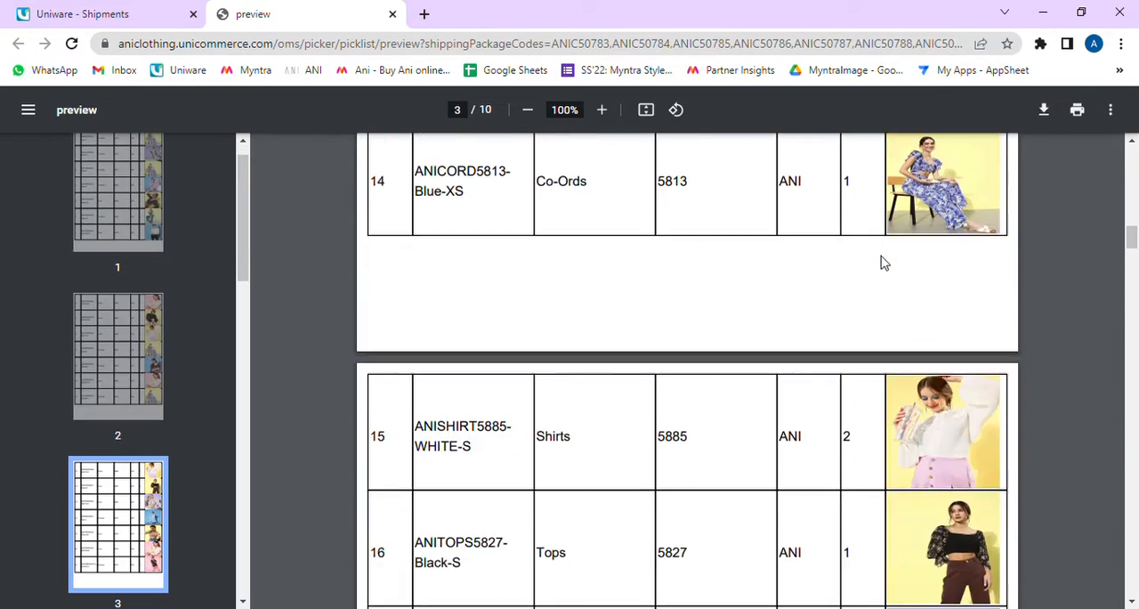
scroll(883, 260, down, 10)
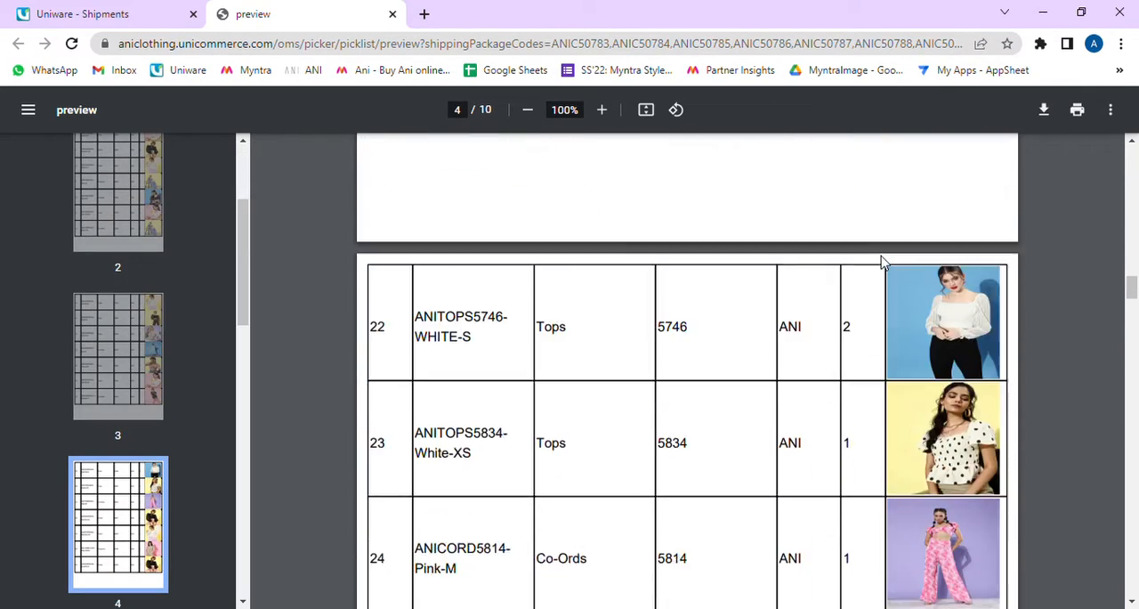
scroll(882, 259, down, 10)
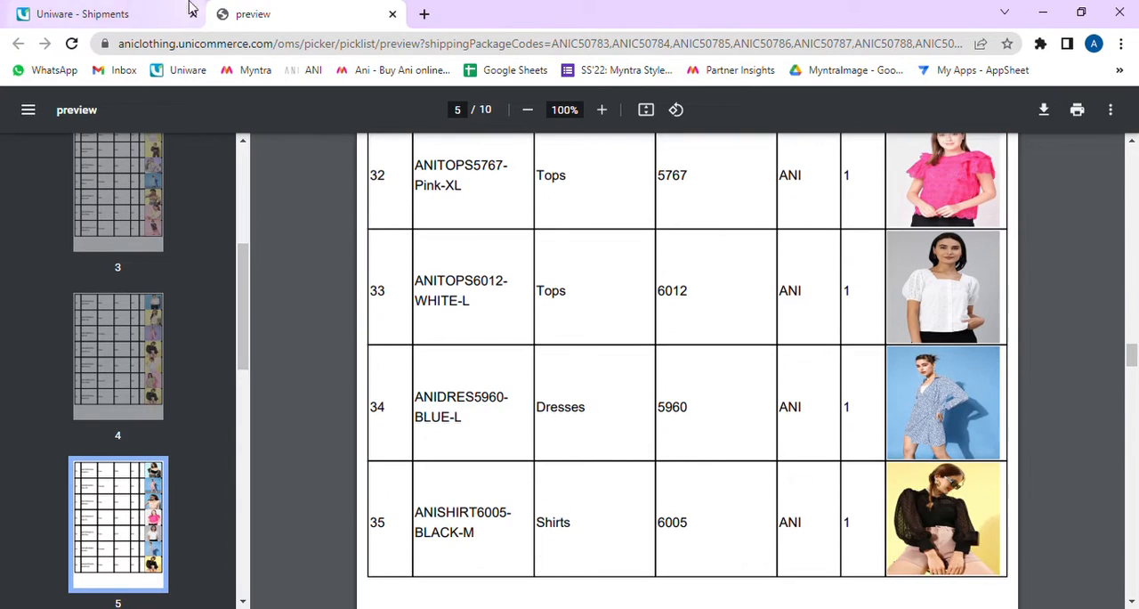
Step: Return to Uniware and open manual picklist creation with 100 orders listed per page
click(111, 9)
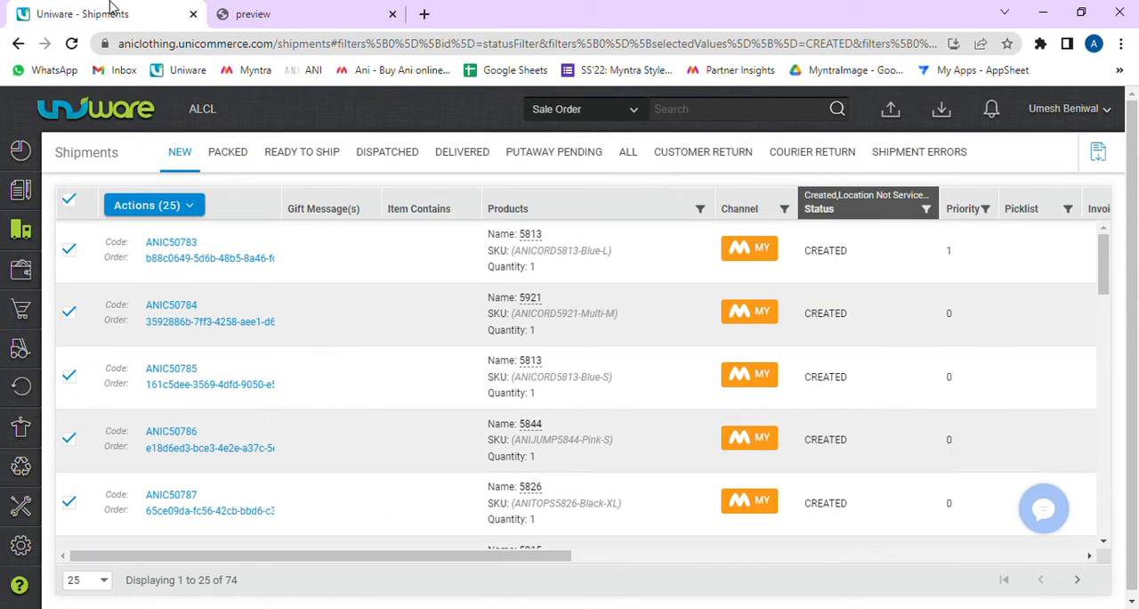
click(96, 108)
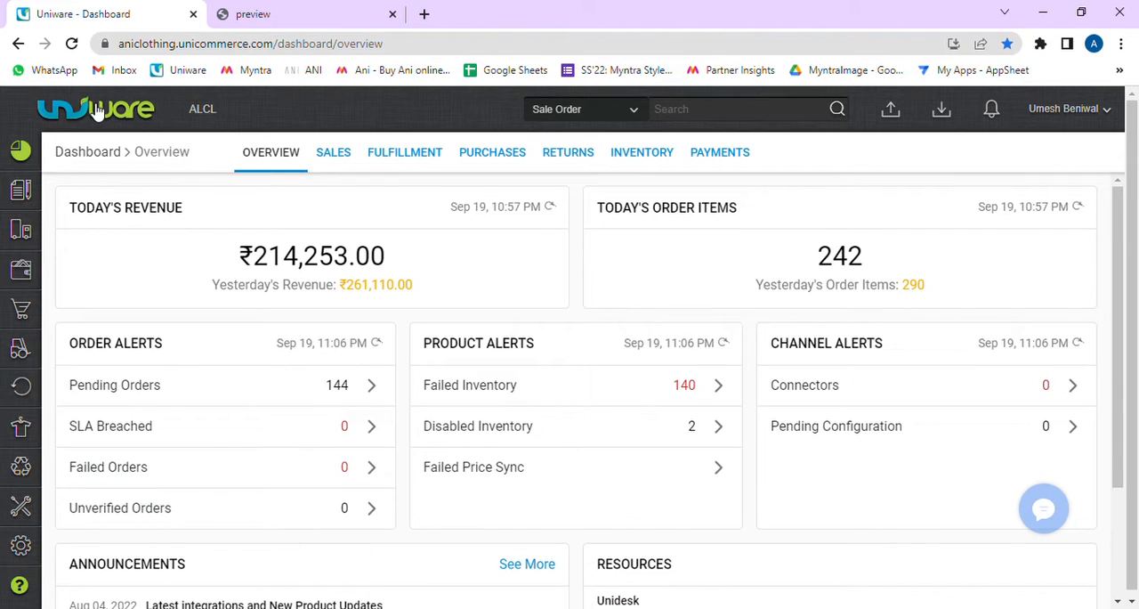
mouse_move(34, 229)
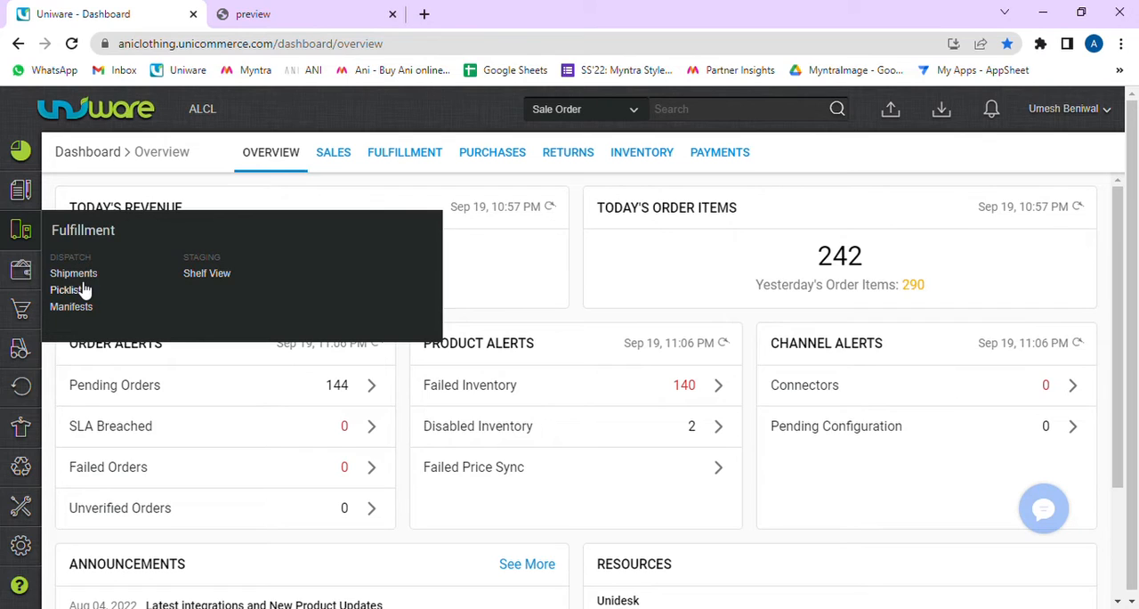
click(69, 290)
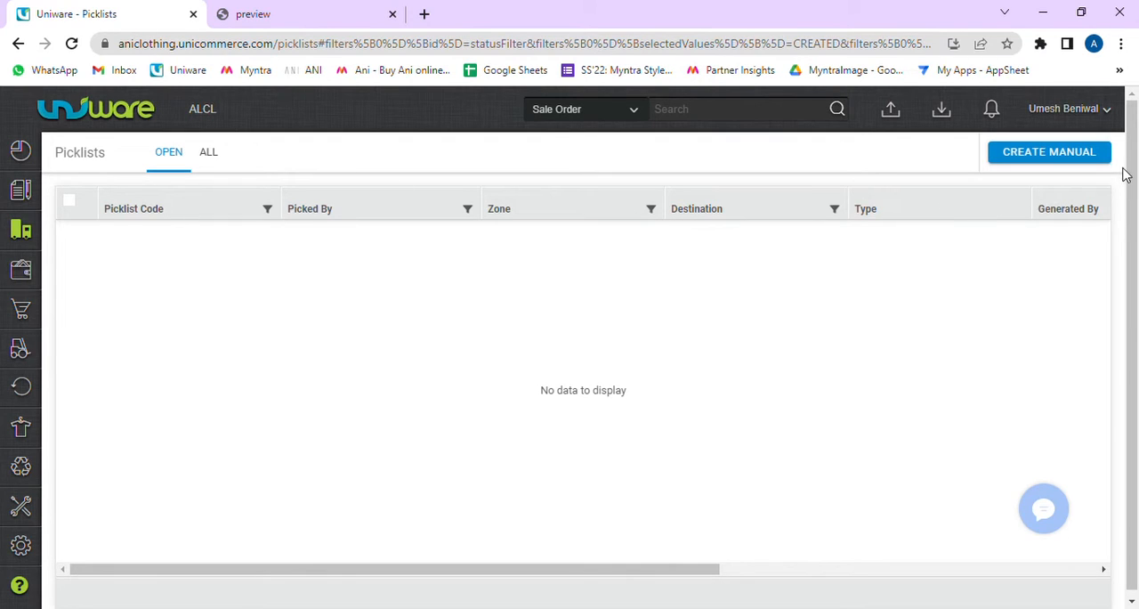
click(1053, 155)
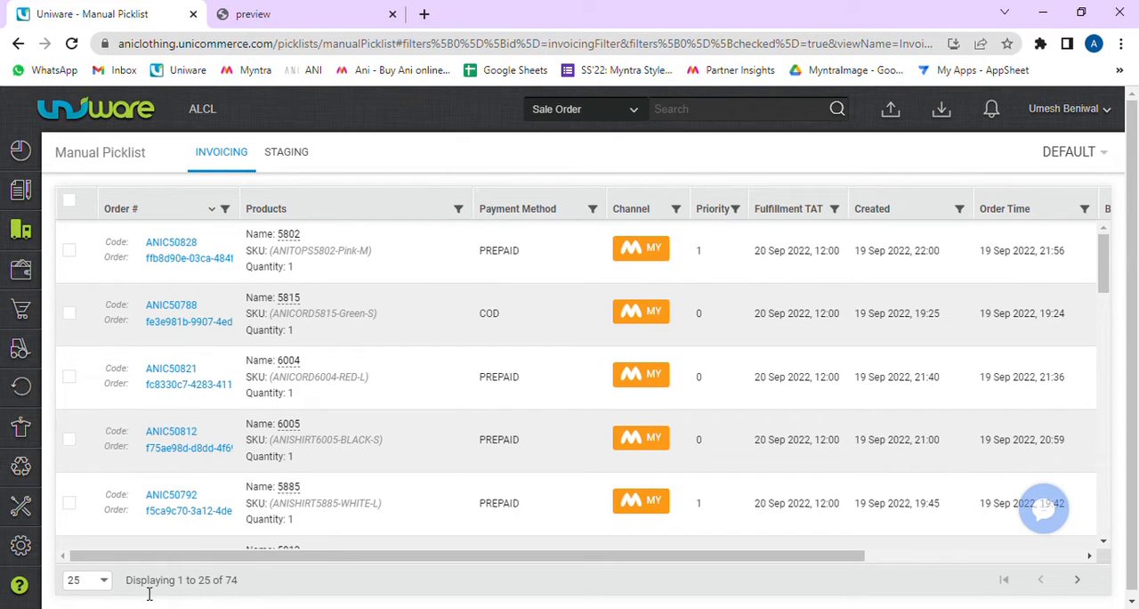
click(92, 581)
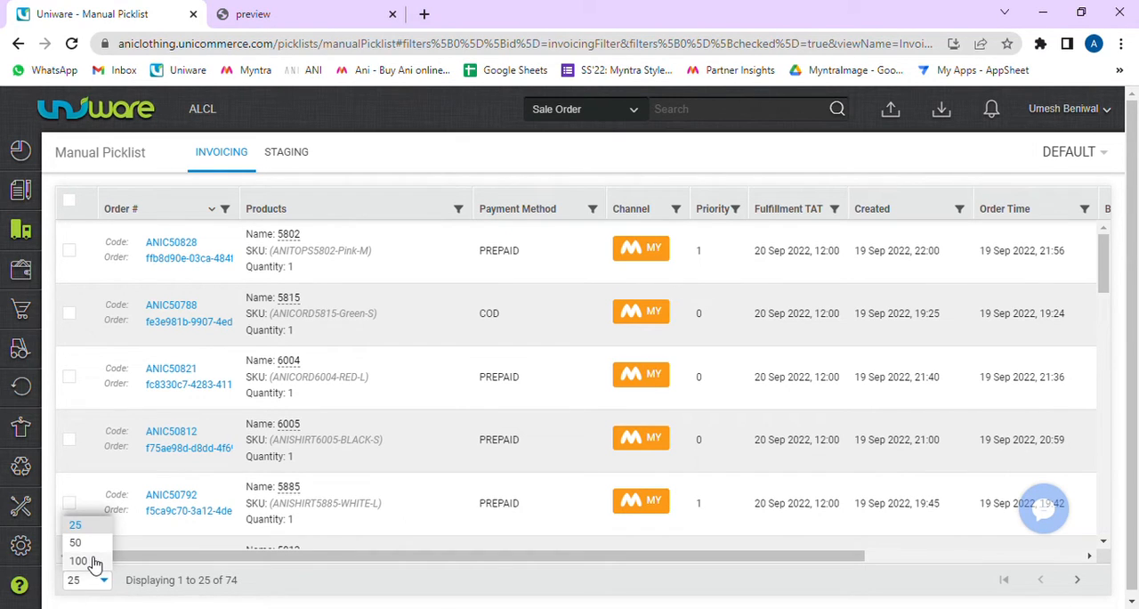
click(78, 561)
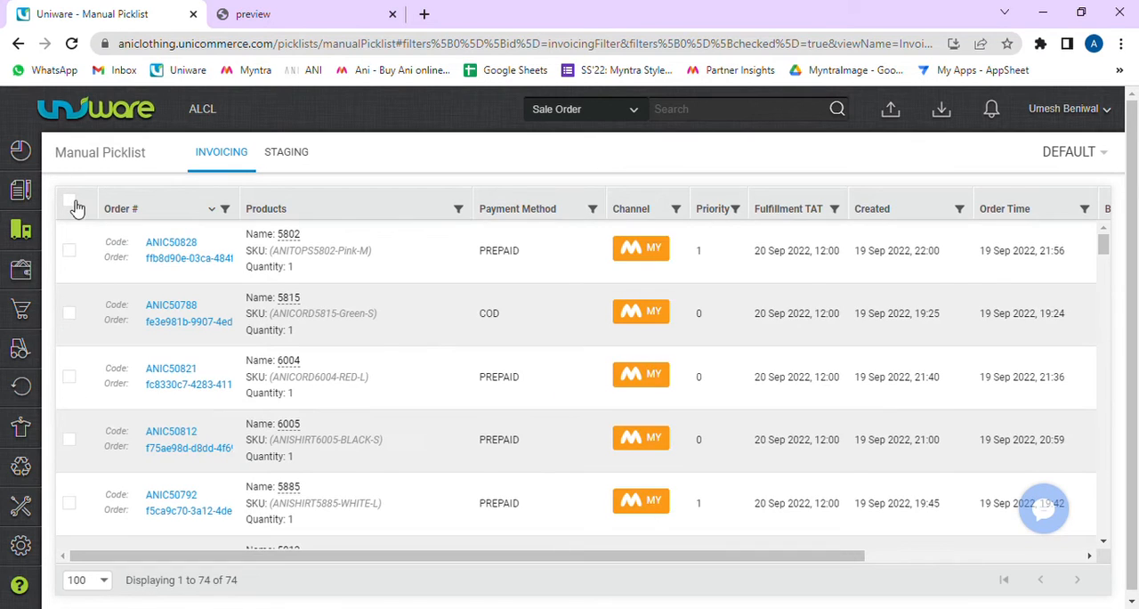
Step: Select all listed orders, look through them and the available picklist actions, and clear the selection
click(71, 203)
click(154, 207)
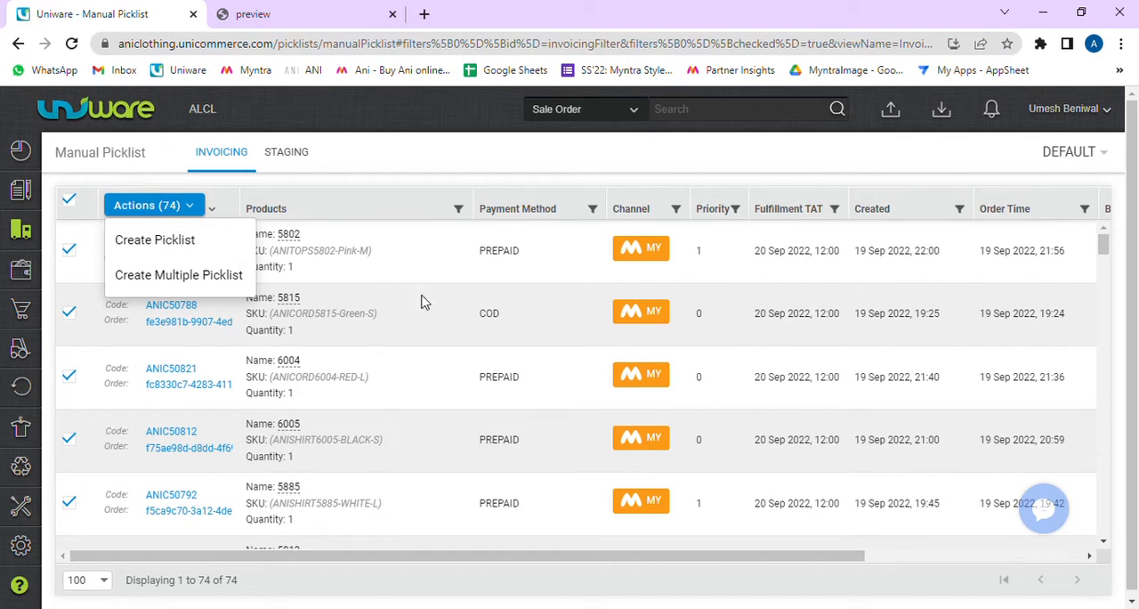
scroll(356, 517, down, 3)
scroll(343, 463, down, 10)
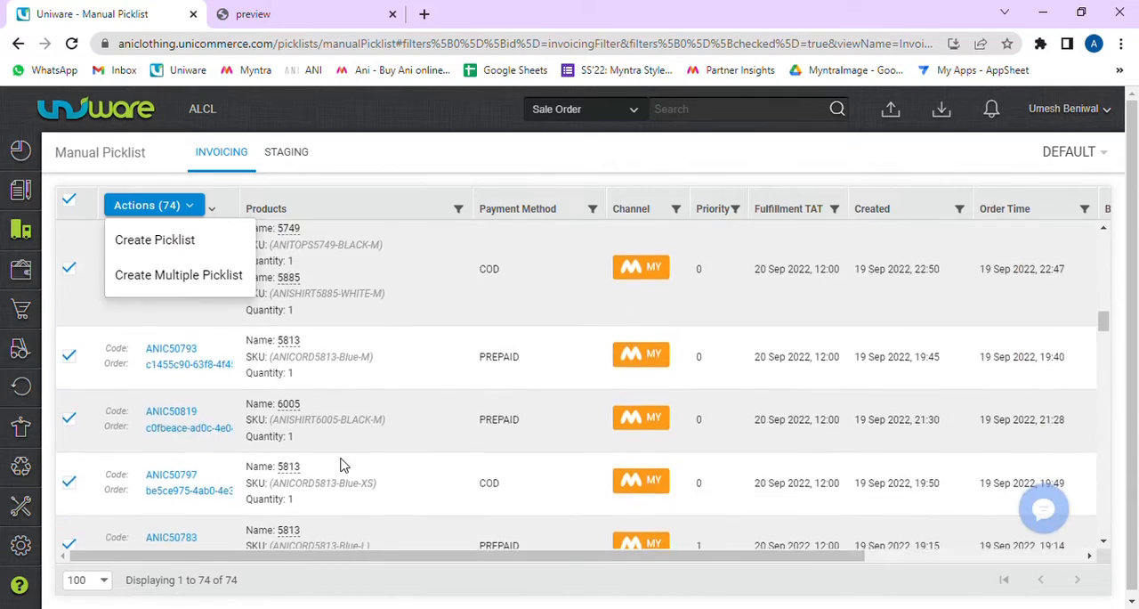
scroll(344, 463, down, 10)
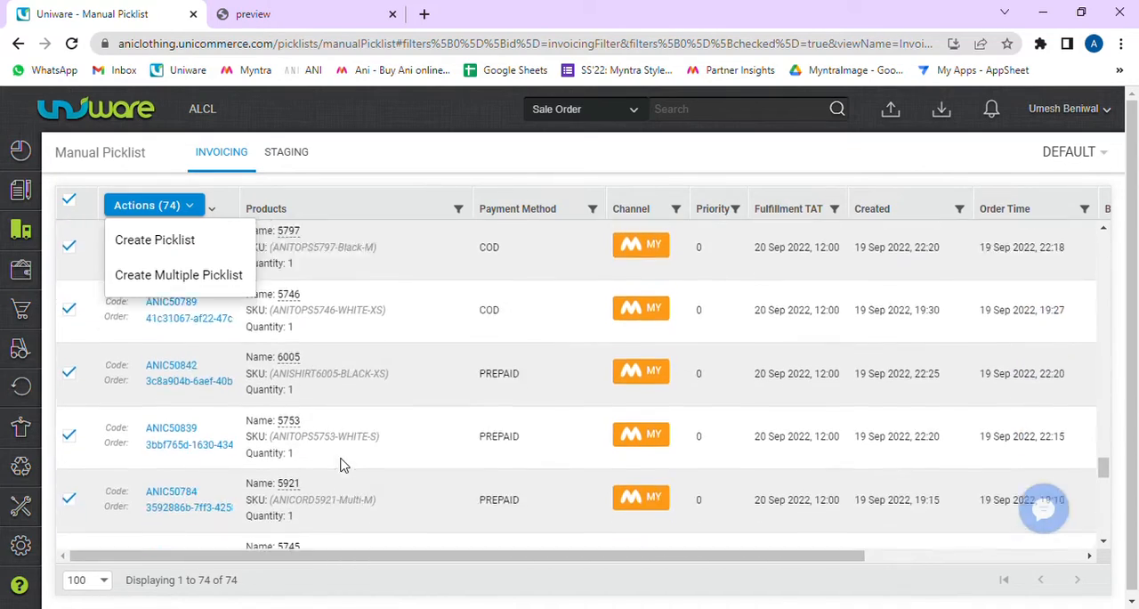
scroll(344, 465, down, 1)
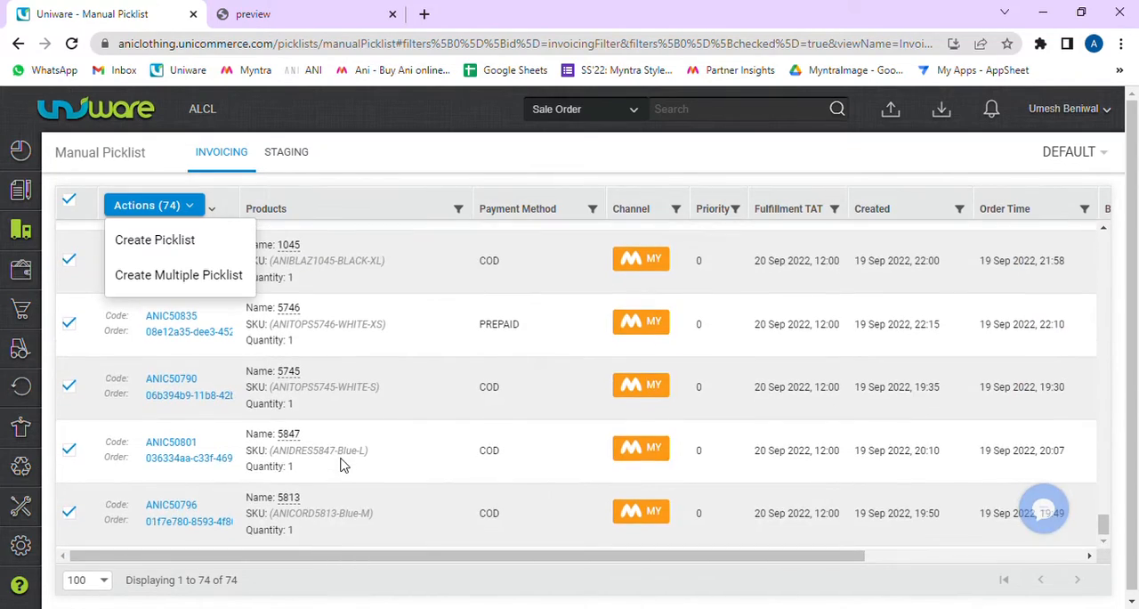
scroll(343, 464, up, 8)
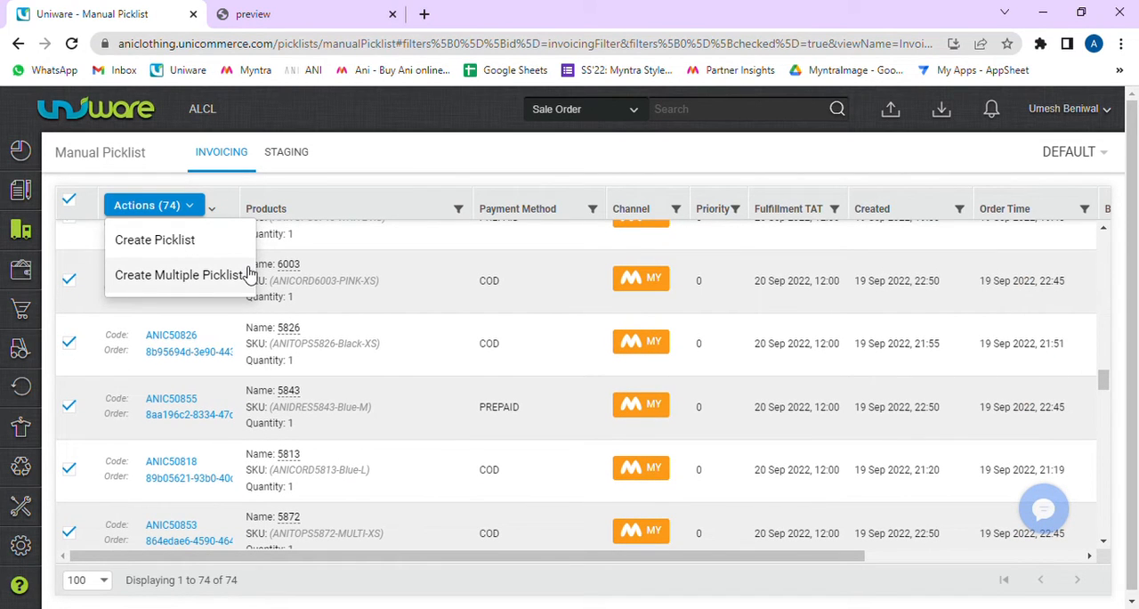
scroll(392, 365, up, 10)
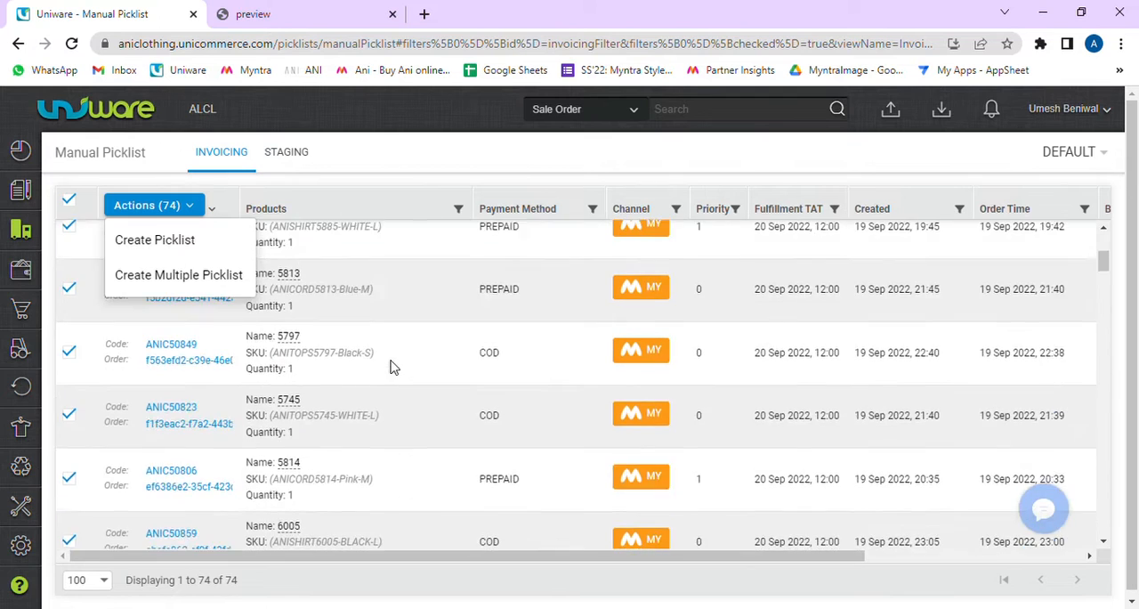
scroll(395, 367, up, 4)
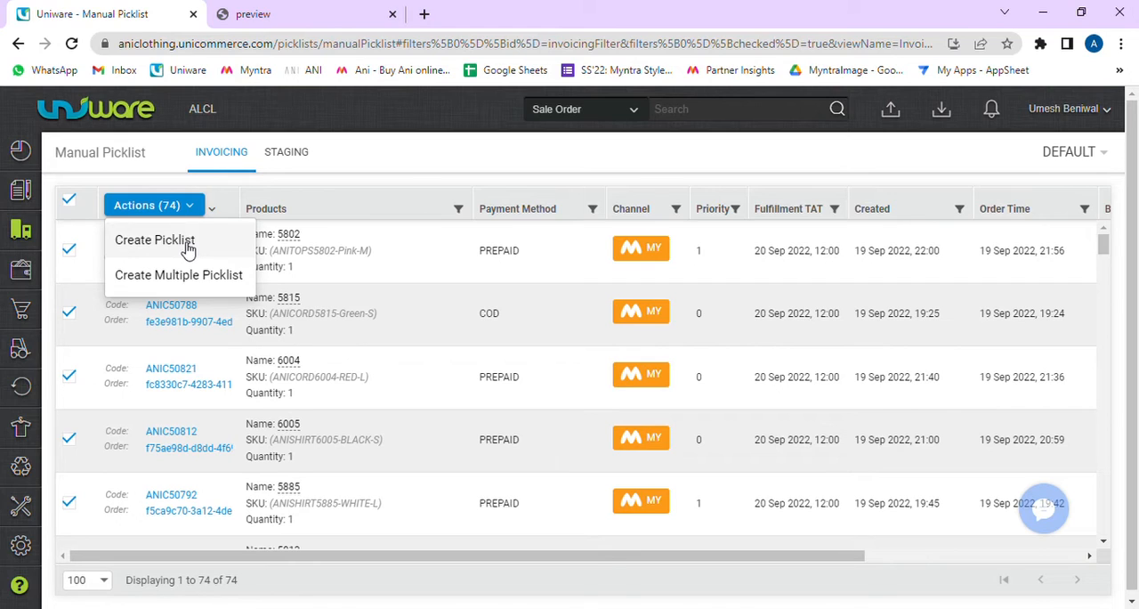
click(73, 202)
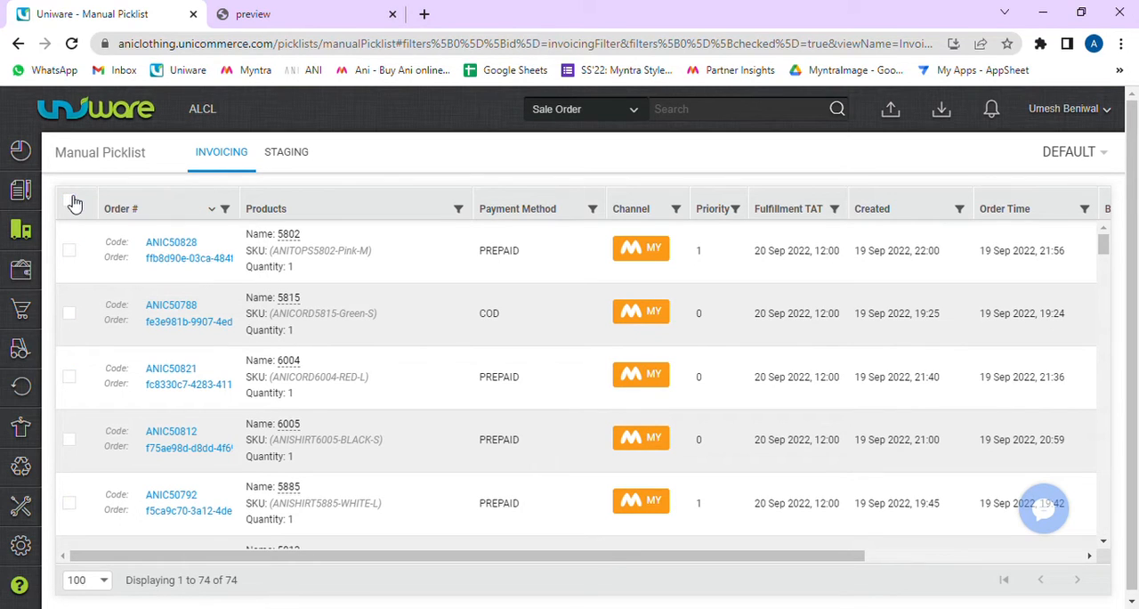
click(74, 254)
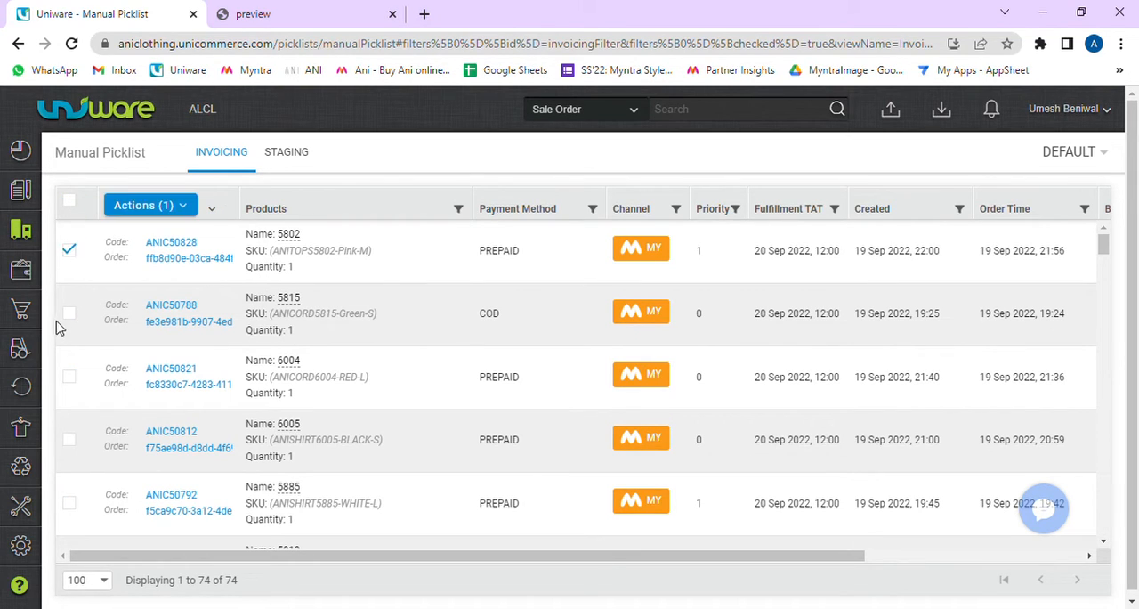
click(73, 316)
click(71, 379)
click(71, 438)
click(72, 503)
click(70, 201)
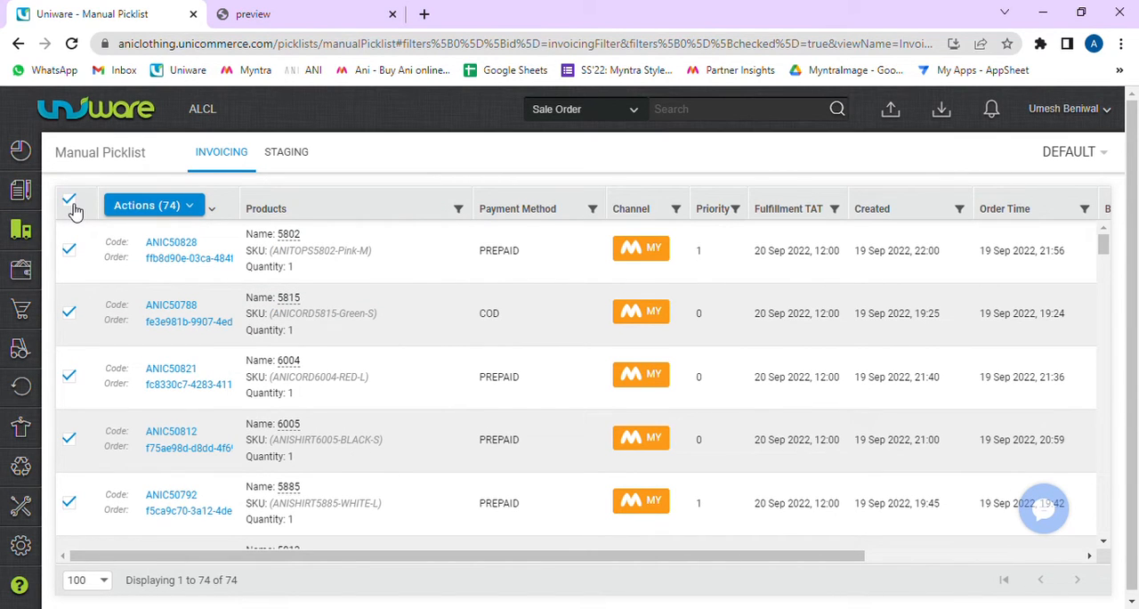
click(71, 203)
Step: Select the first five orders in the manual picklist and create multiple picklists from them
click(69, 250)
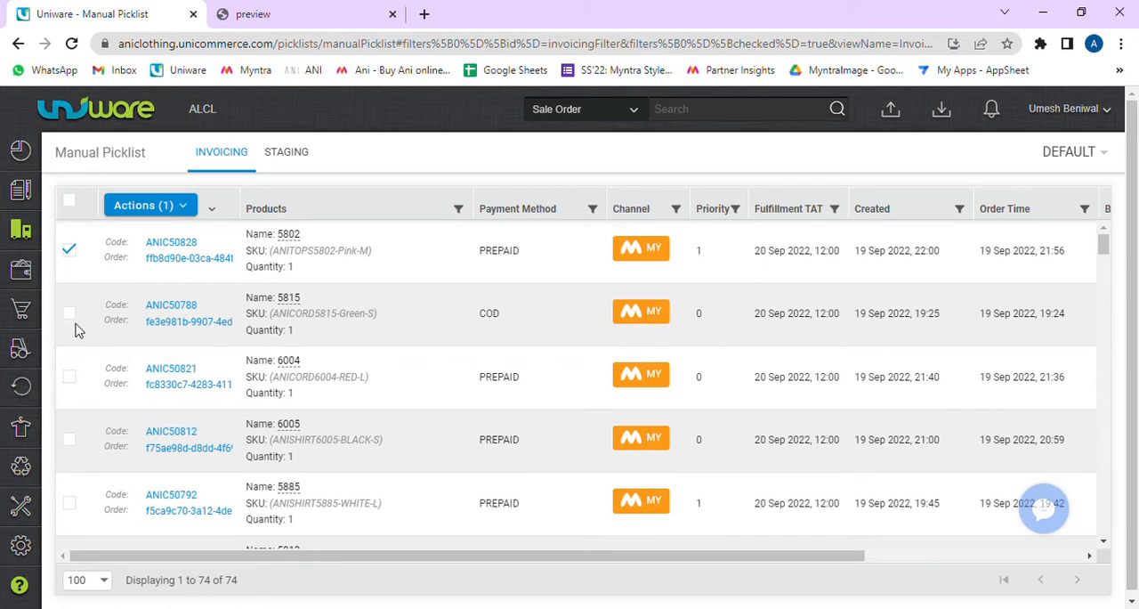
click(70, 312)
click(70, 376)
click(69, 440)
click(69, 503)
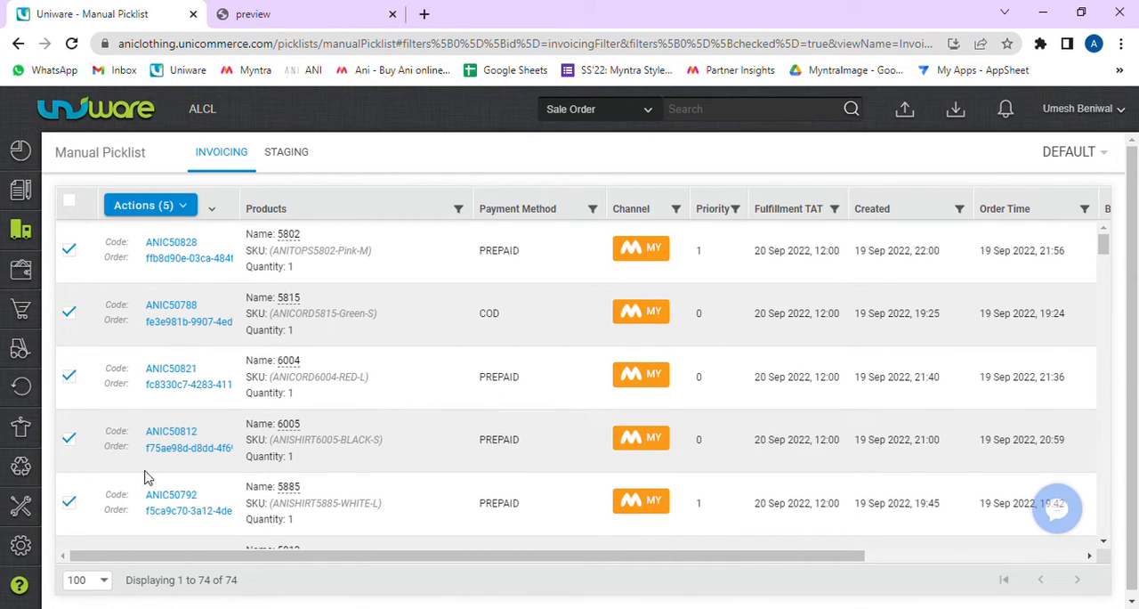
scroll(147, 472, down, 1)
scroll(147, 472, down, 3)
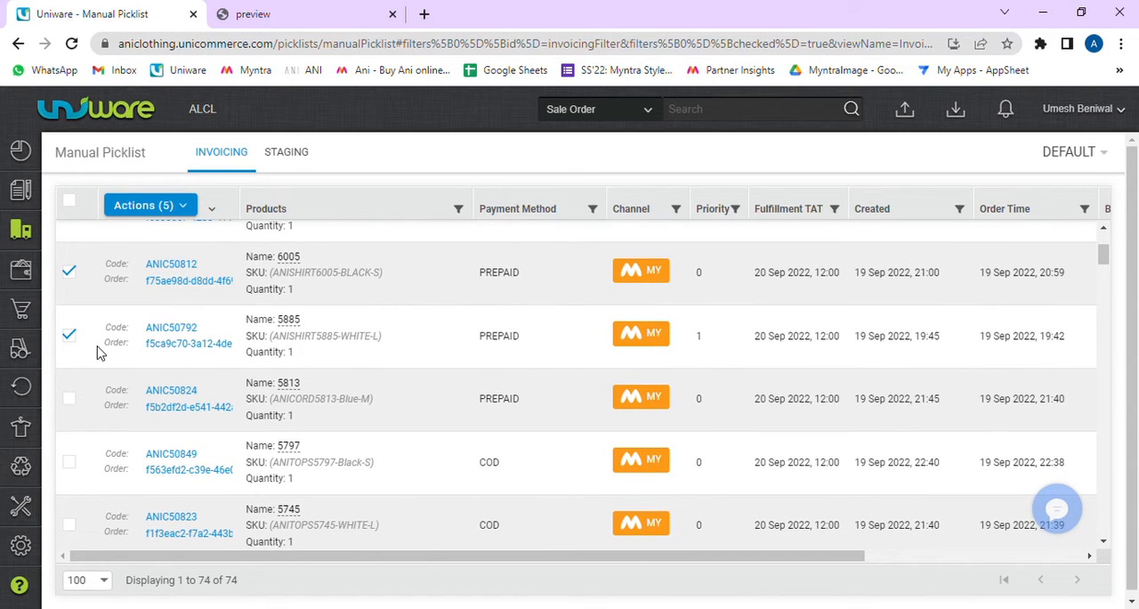
scroll(114, 317, up, 4)
click(178, 206)
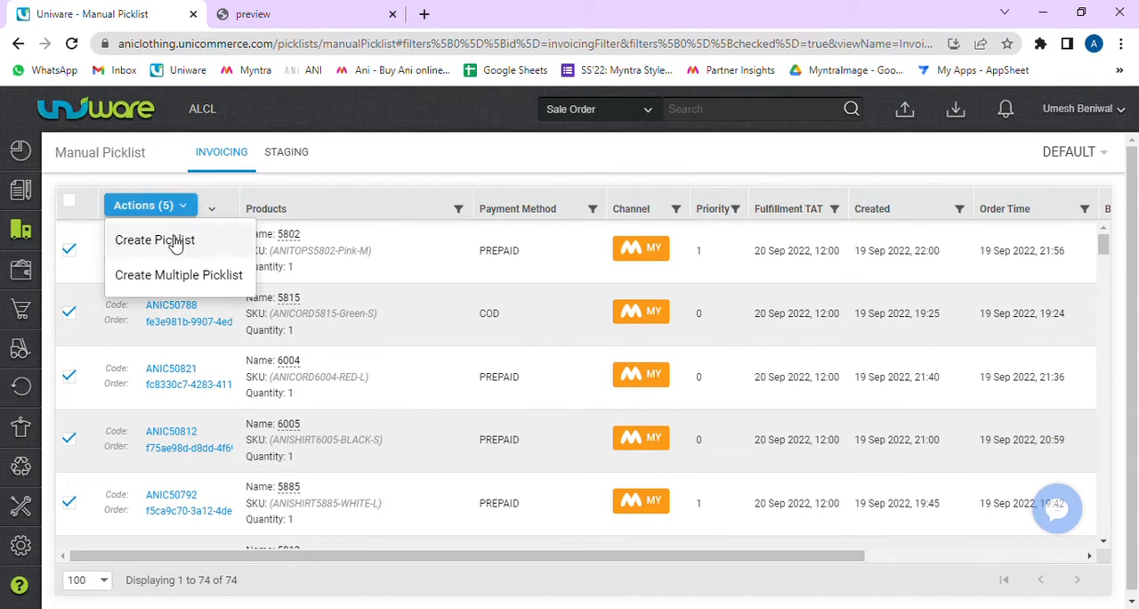
click(217, 278)
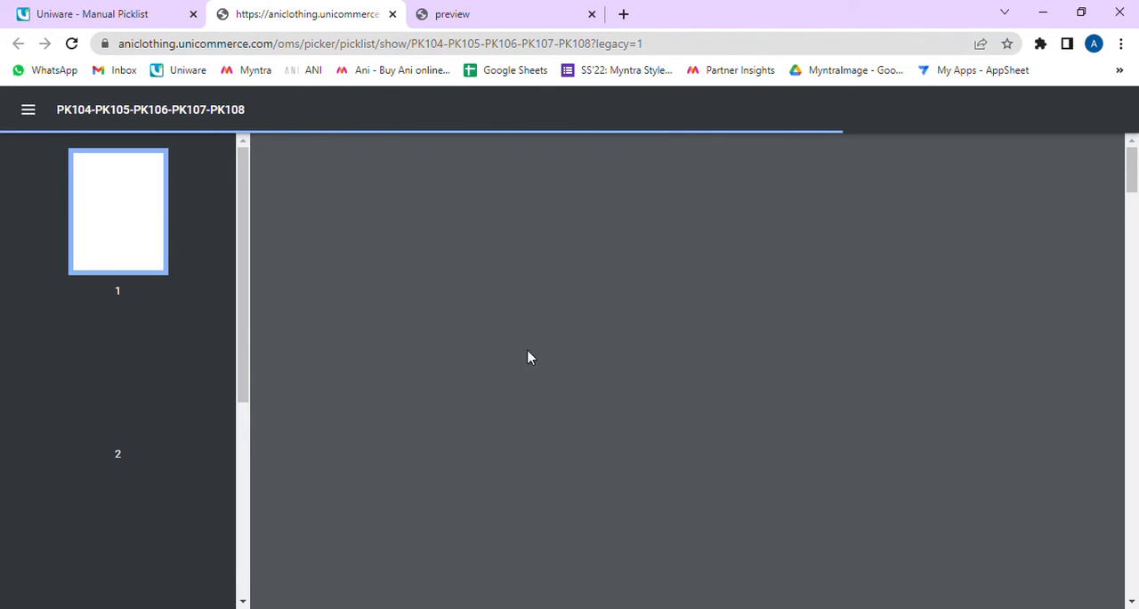
Step: Review each page of the generated picklist PDF, checking the last picklist's SKU, shelf code, size, category and quantity
scroll(495, 322, down, 10)
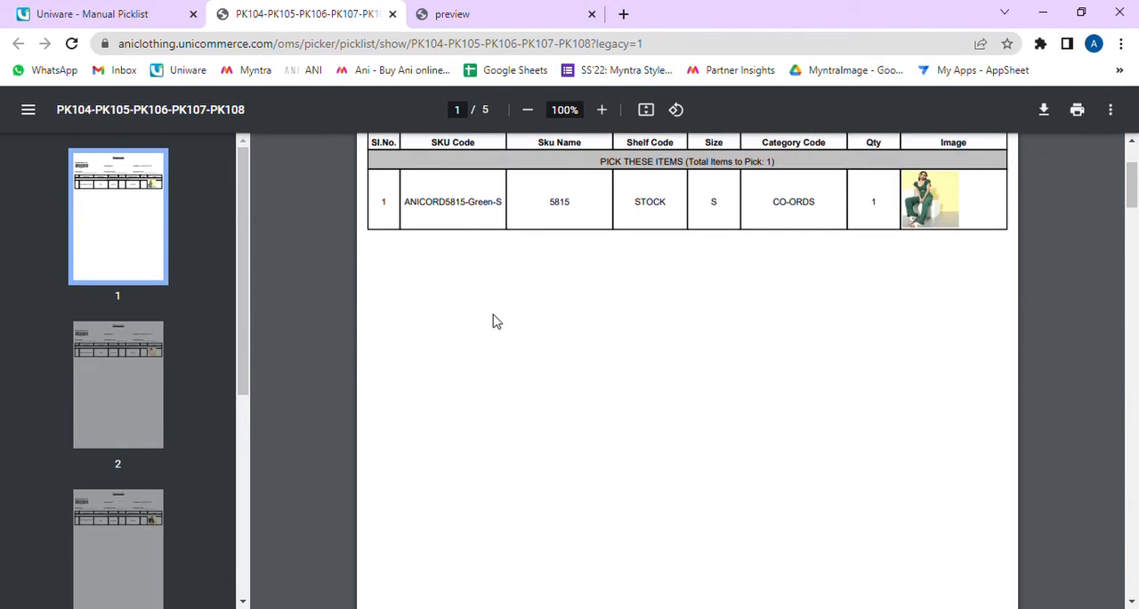
scroll(500, 322, down, 10)
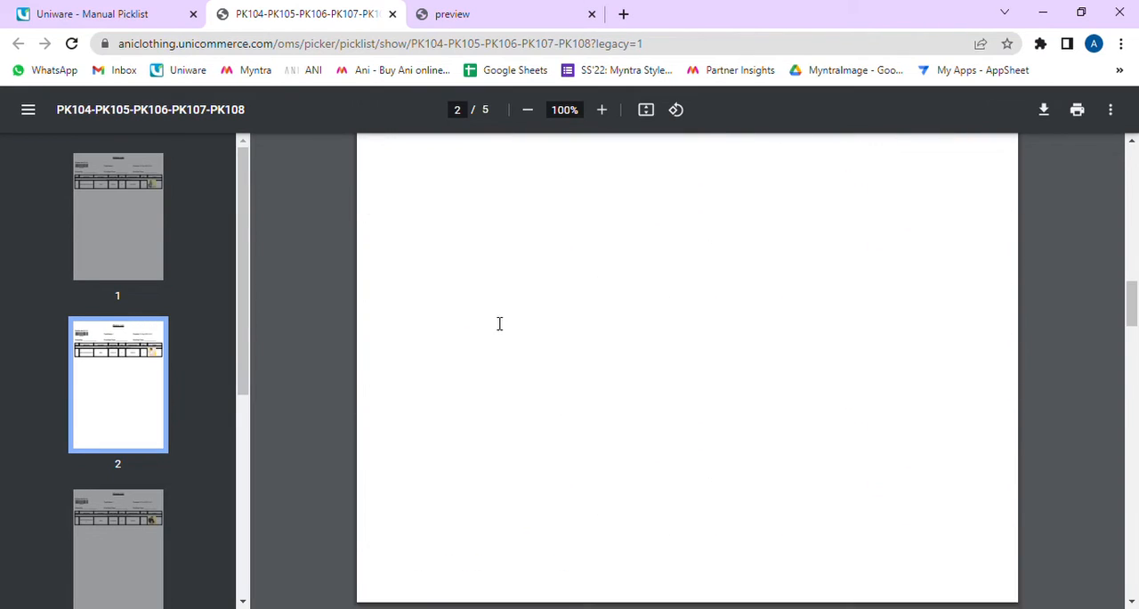
scroll(499, 323, down, 10)
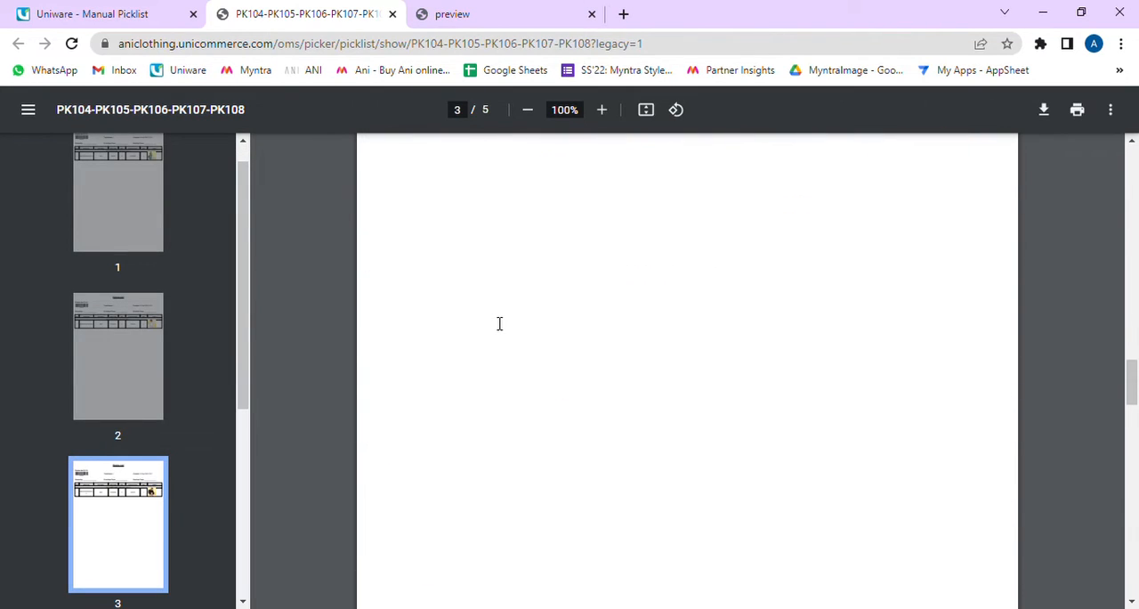
scroll(499, 323, down, 8)
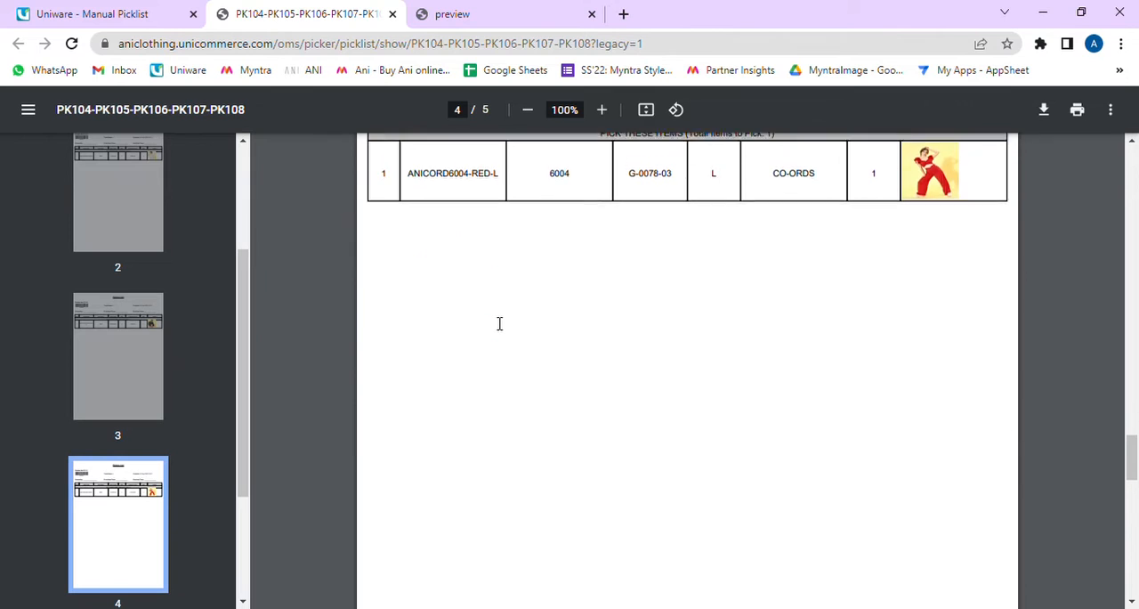
scroll(499, 323, down, 5)
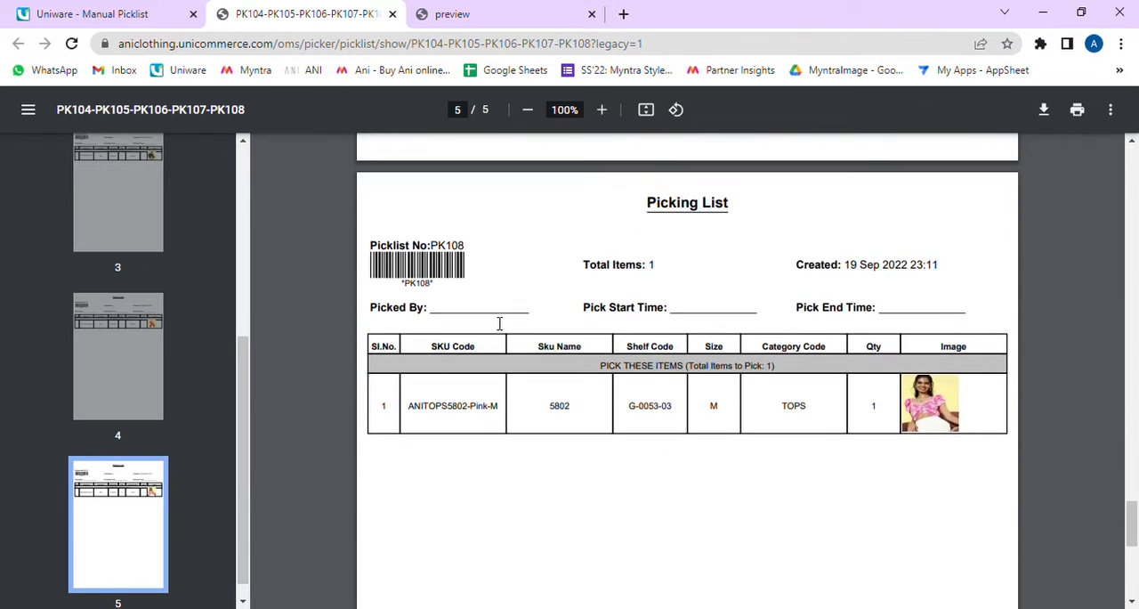
scroll(499, 323, down, 5)
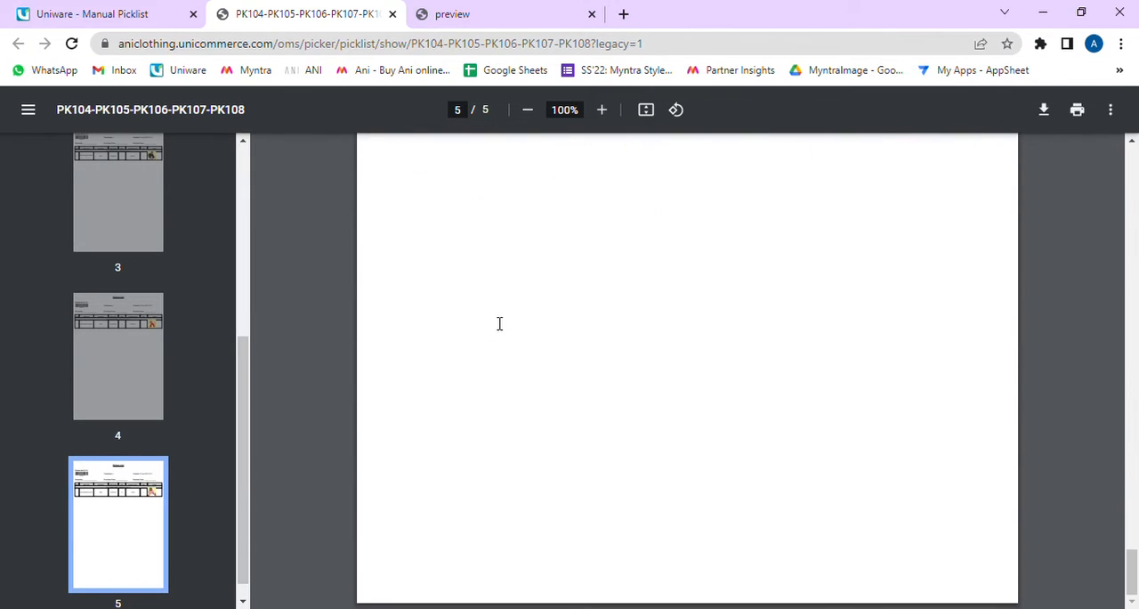
scroll(499, 323, up, 5)
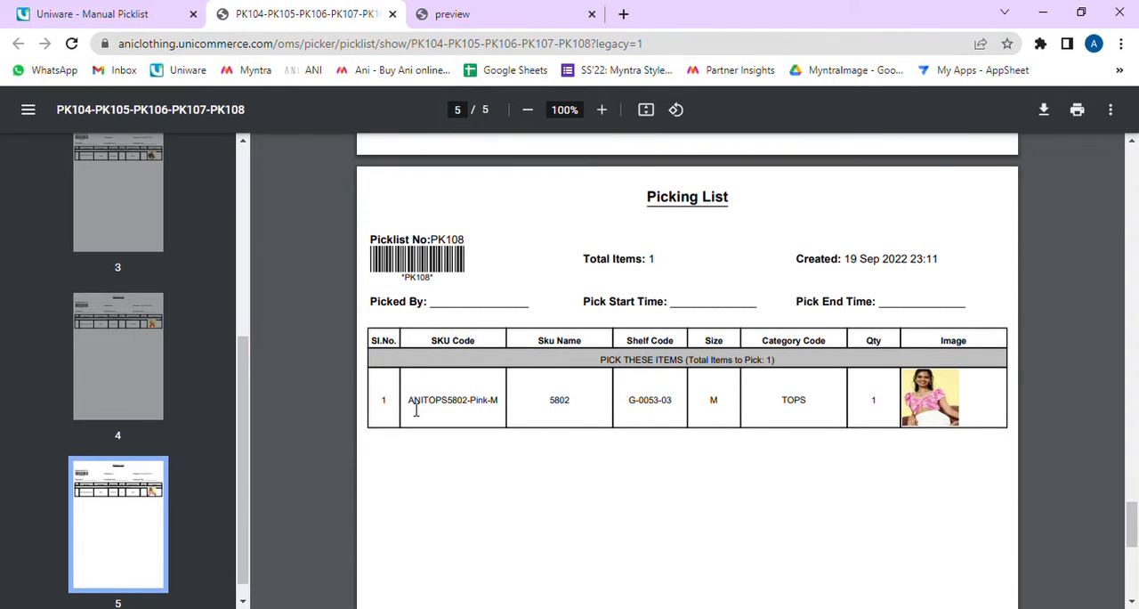
drag(416, 410, 876, 418)
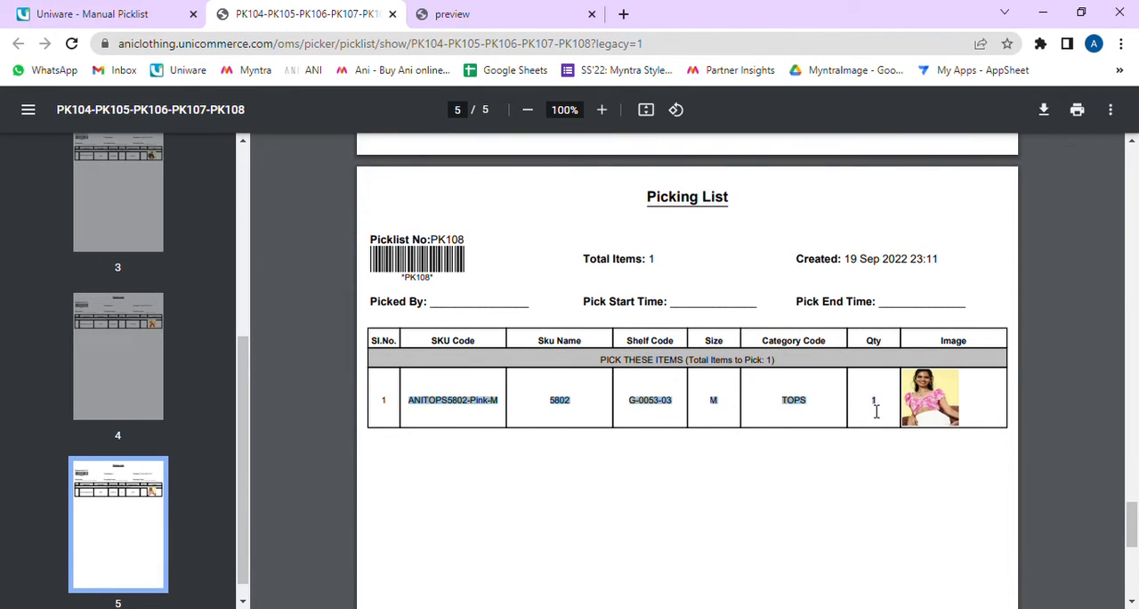
Step: Return to Uniware's manual picklist page, select all listed orders and create a single picklist from them
click(890, 411)
scroll(890, 410, up, 20)
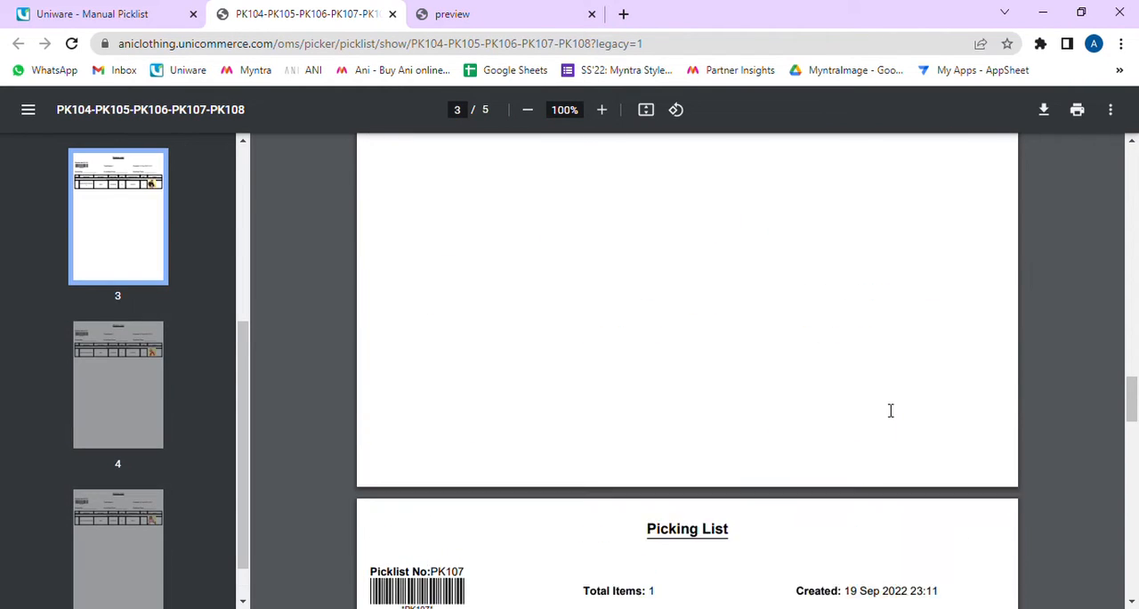
scroll(890, 410, up, 8)
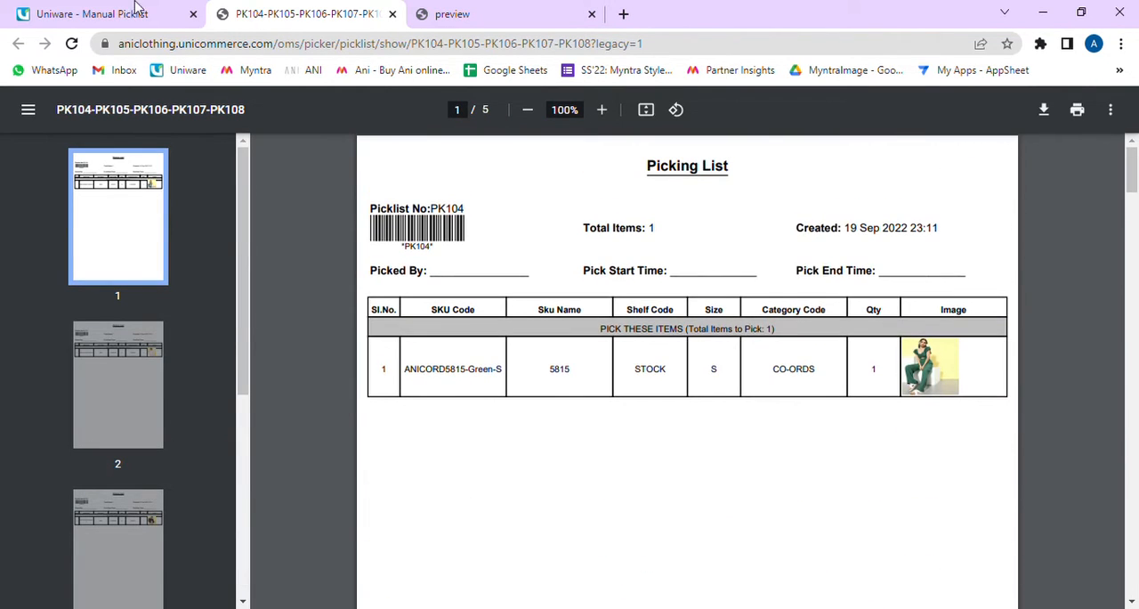
click(85, 11)
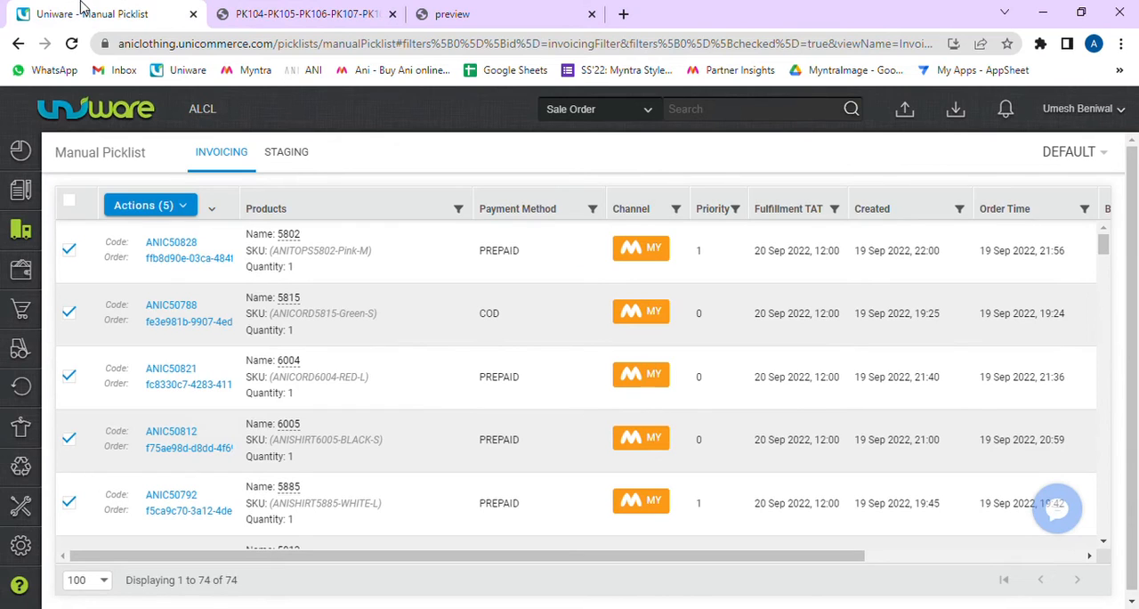
click(70, 201)
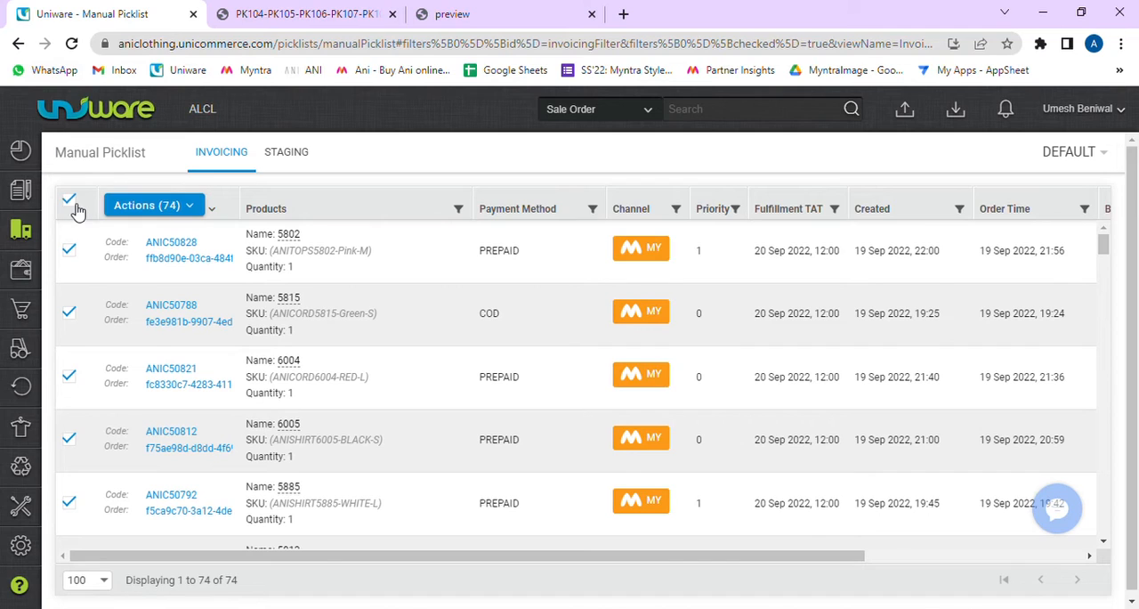
click(195, 210)
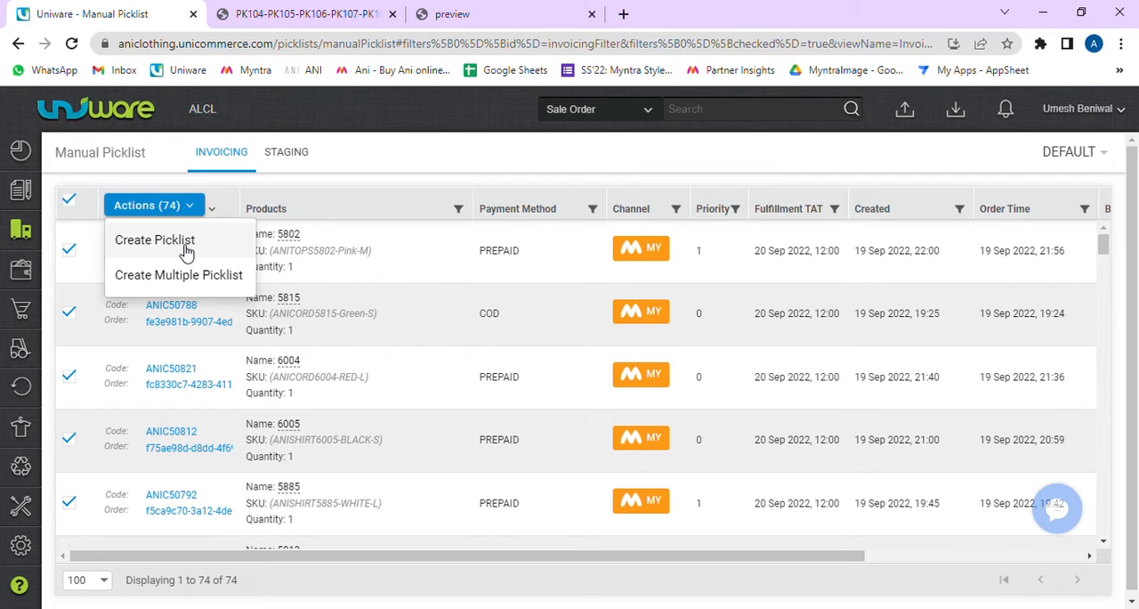
click(186, 252)
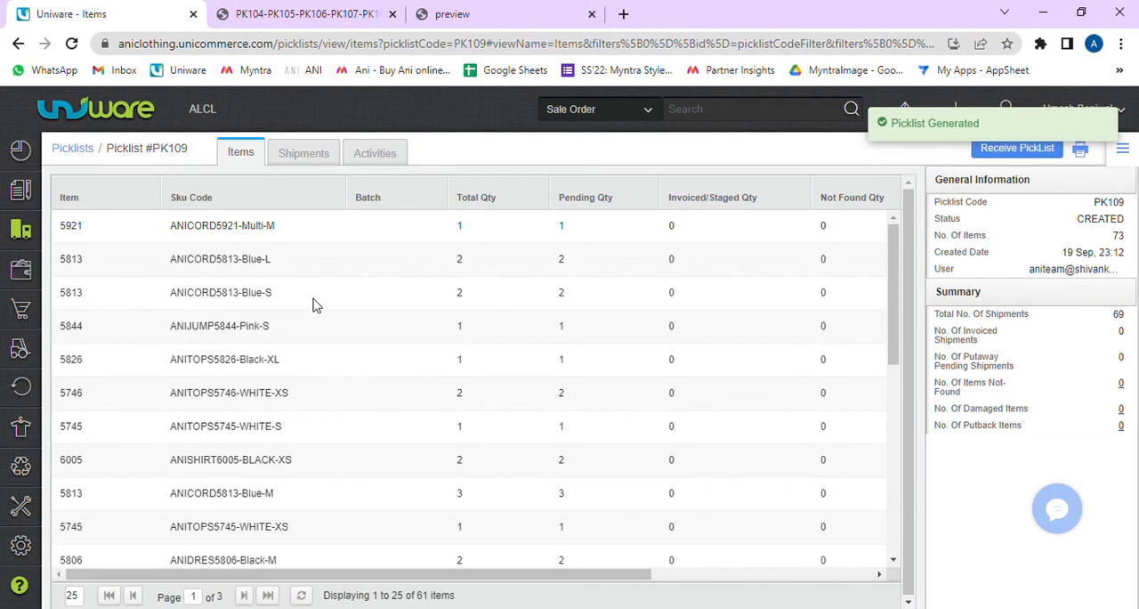
Step: Look through the items of the new picklist PK109 and open its printable picking list
scroll(314, 325, down, 5)
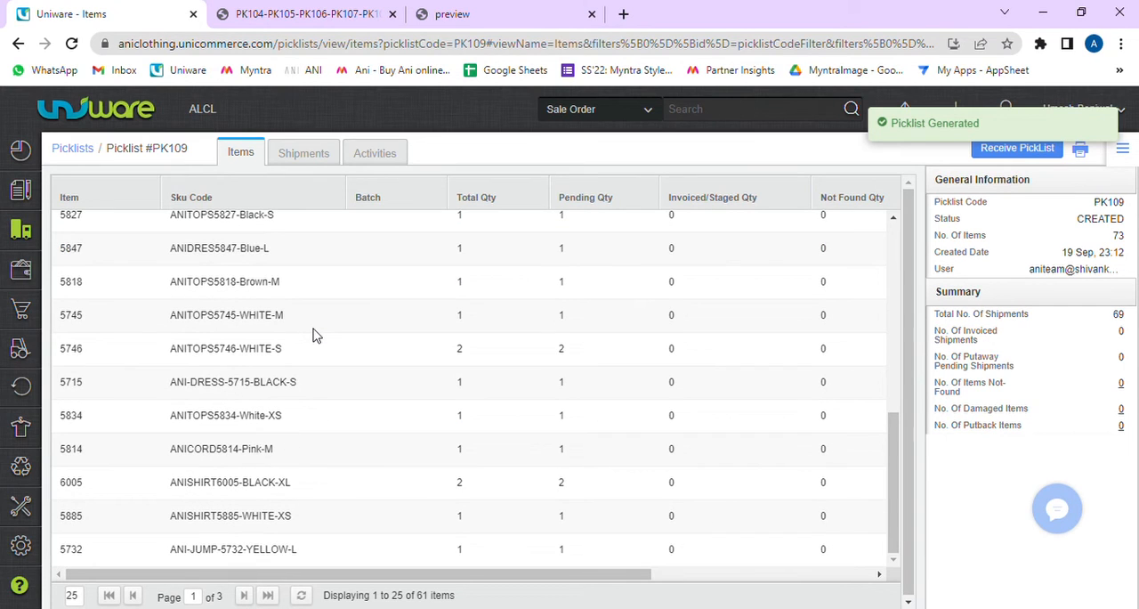
scroll(313, 335, up, 5)
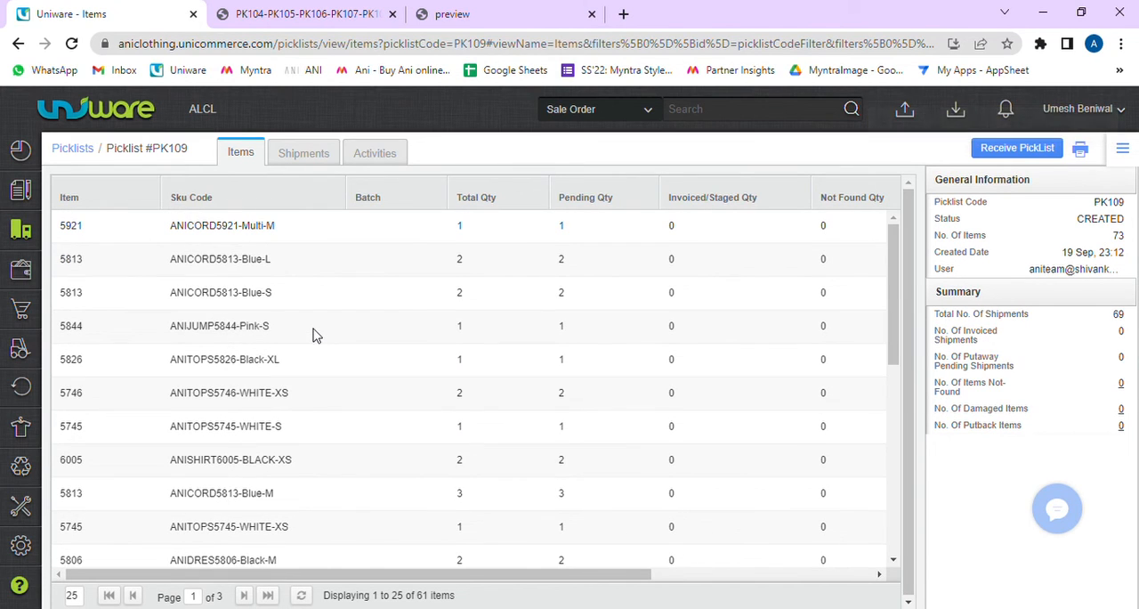
click(1081, 150)
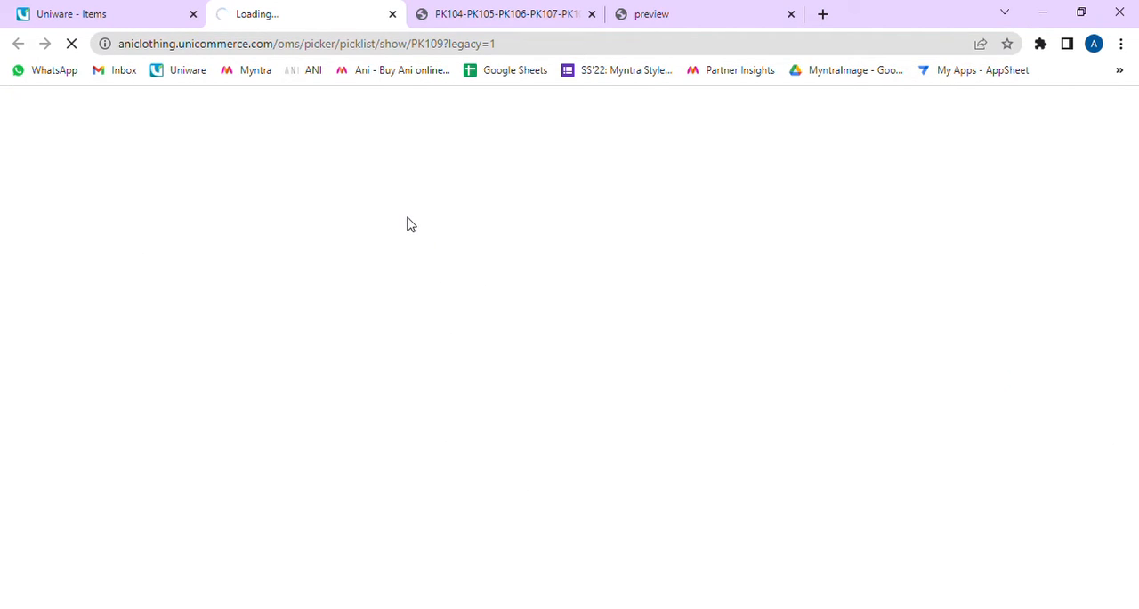
Step: Return to the Uniware page and go to the overview of open picklists
click(123, 15)
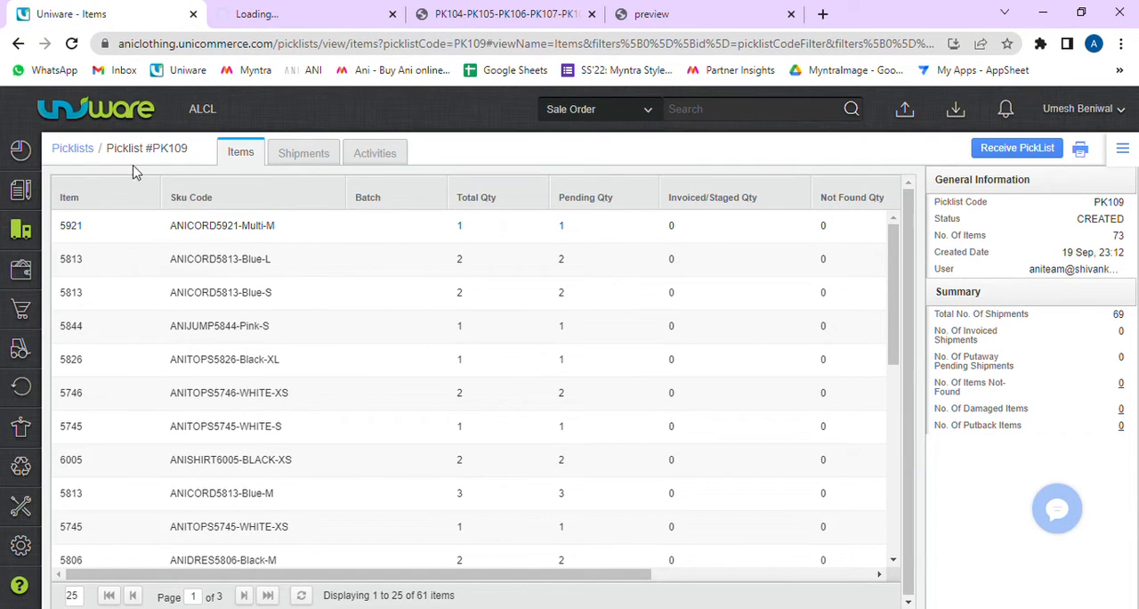
click(89, 153)
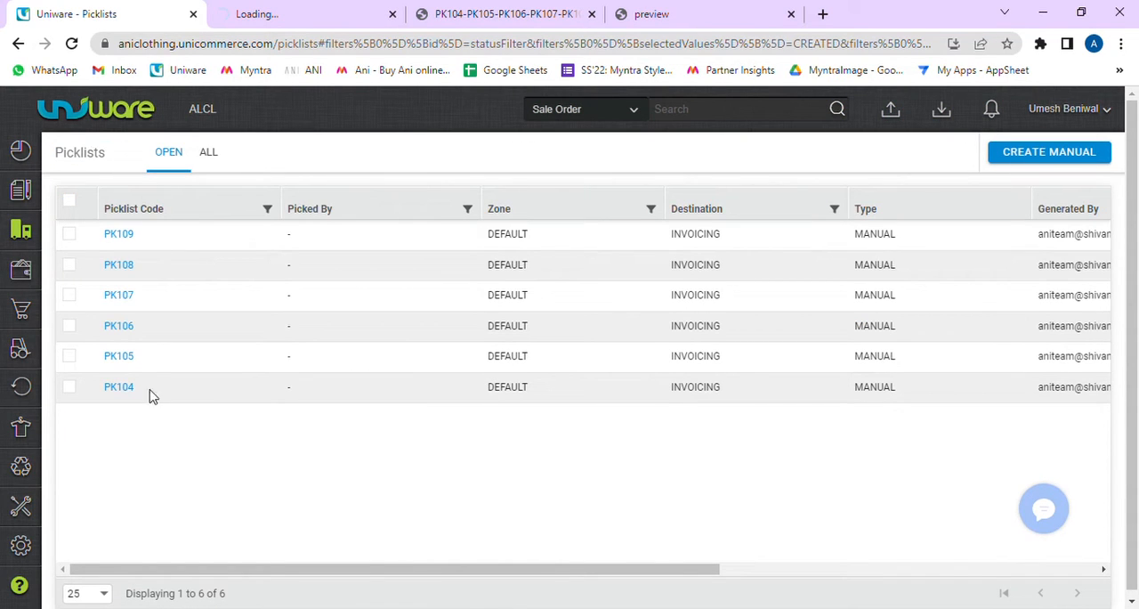
click(77, 202)
click(79, 203)
click(475, 15)
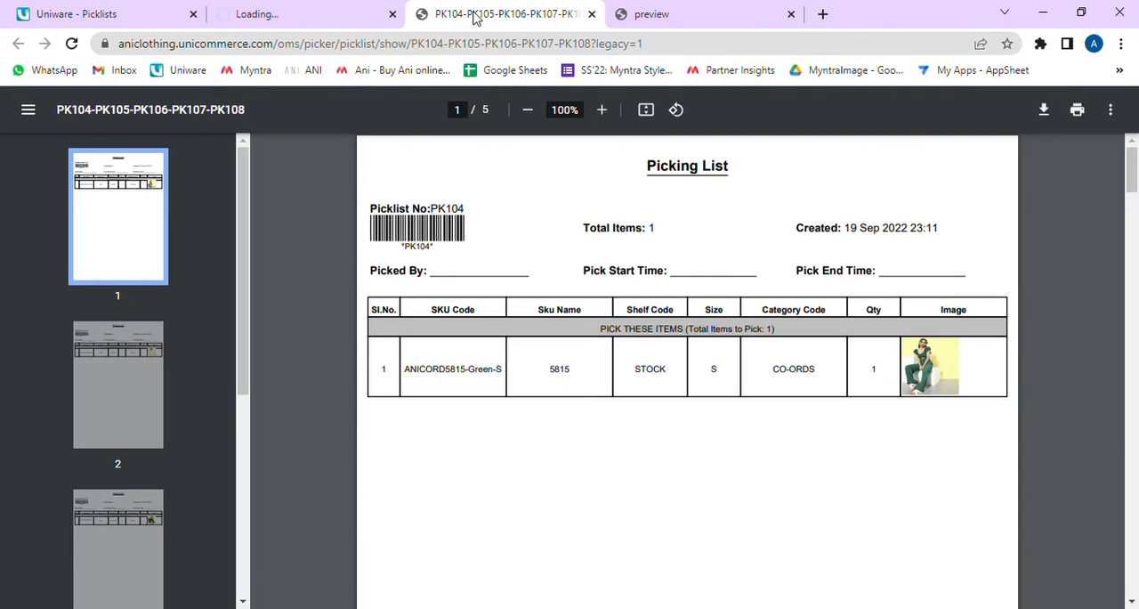
click(279, 15)
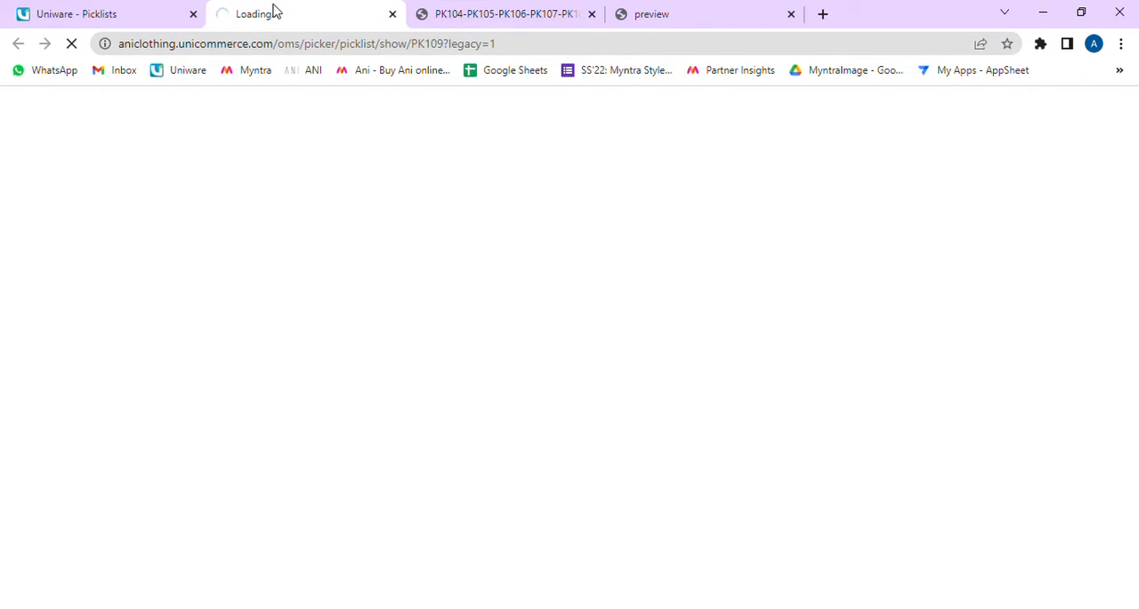
click(115, 11)
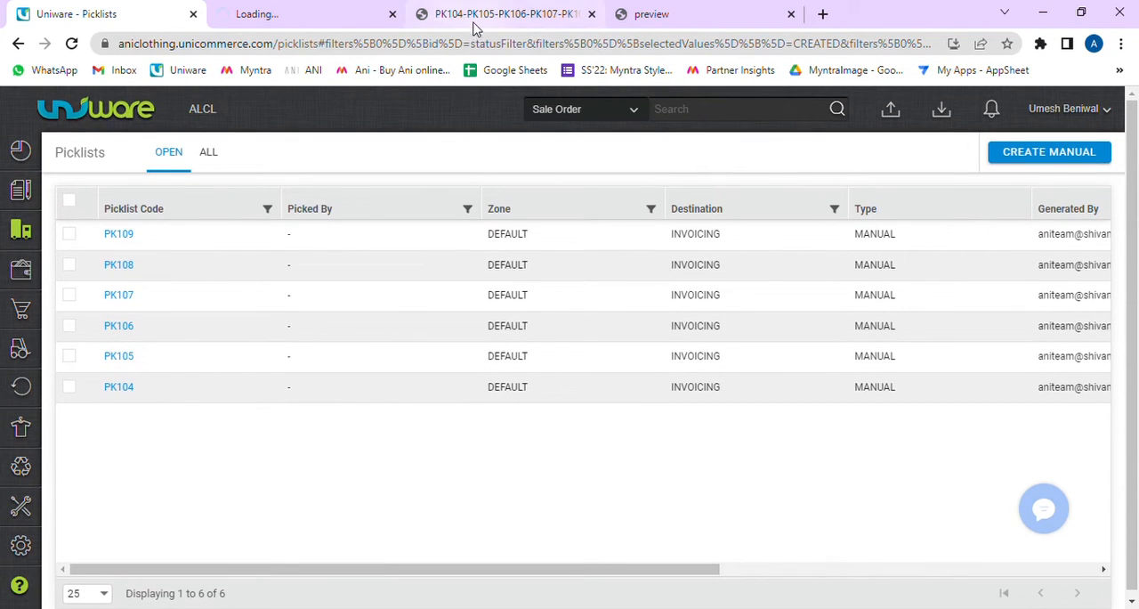
drag(487, 576, 348, 545)
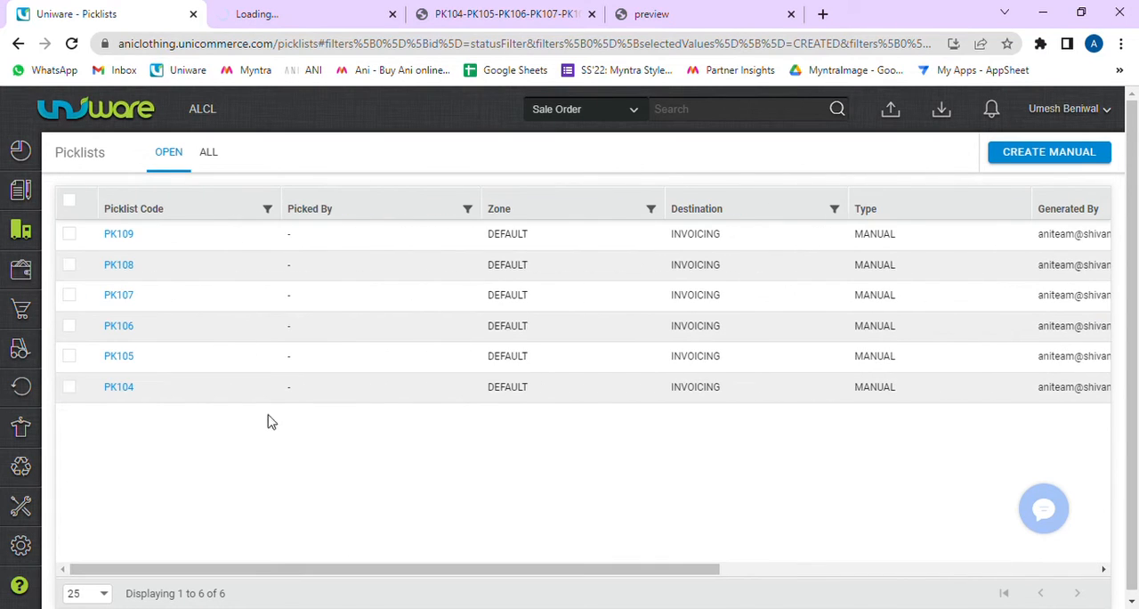
click(300, 10)
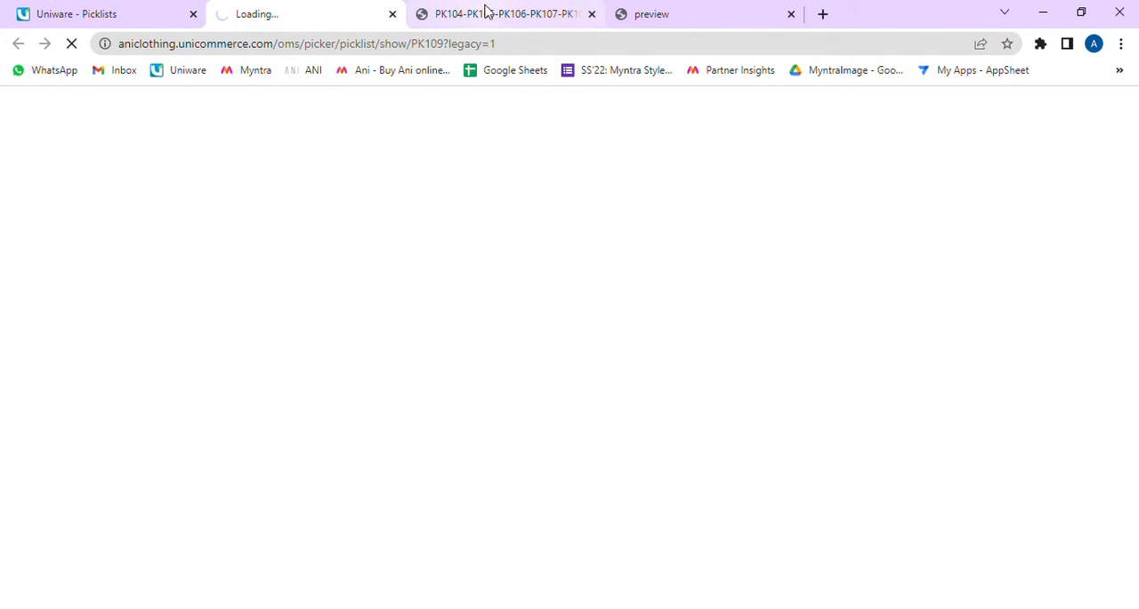
click(486, 12)
Step: Compare the shipment preview's columns with the PK104–PK108 picking list, checking the SKU and shelf code of its first item
click(673, 20)
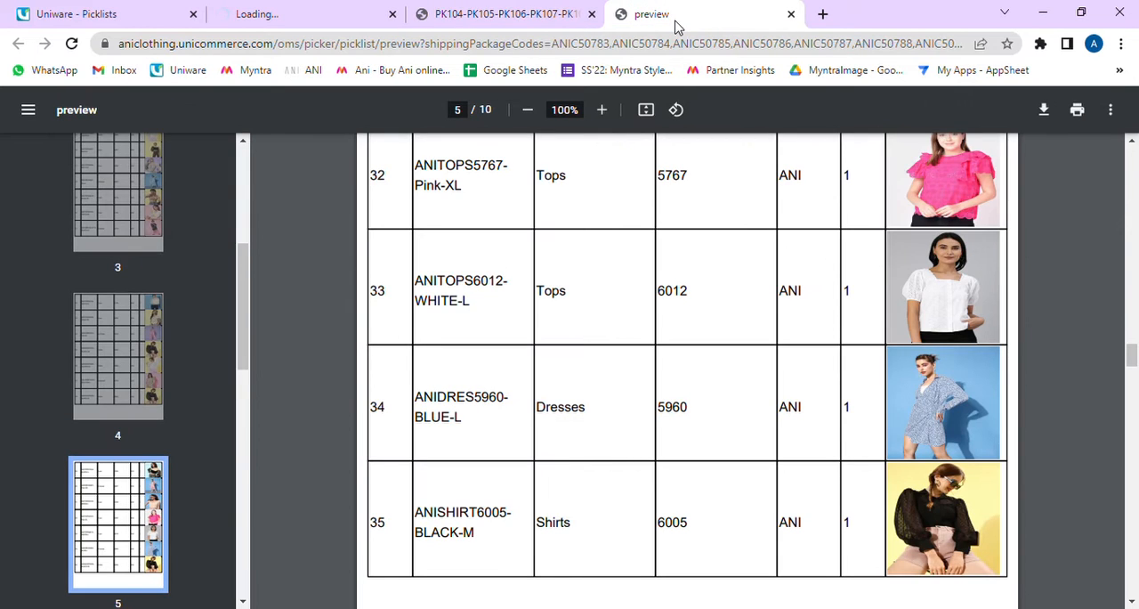
scroll(462, 194, up, 8)
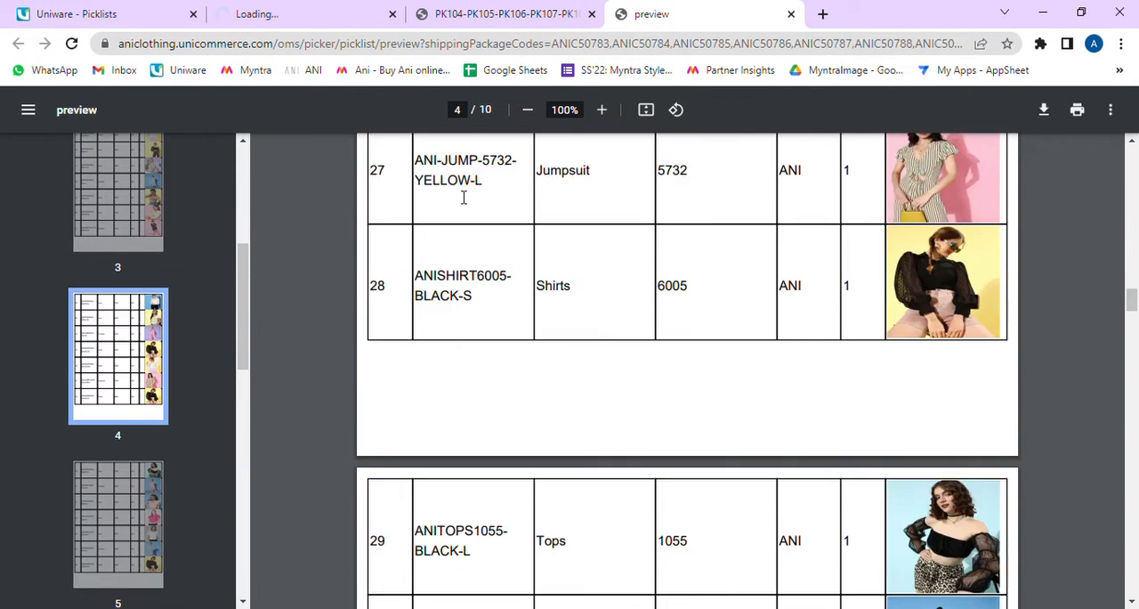
scroll(463, 197, up, 20)
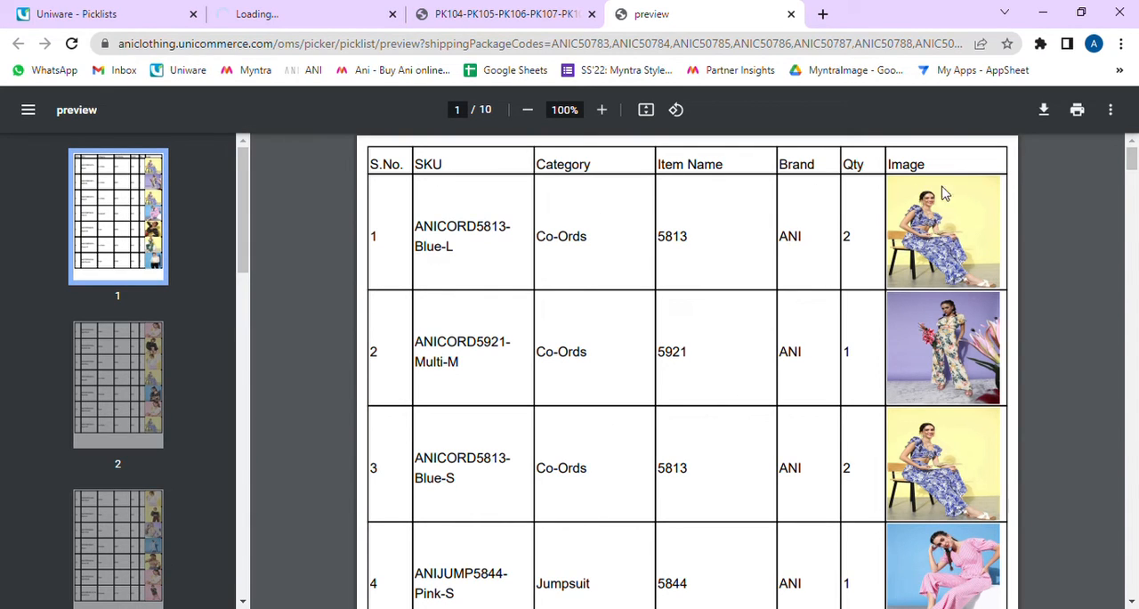
click(523, 16)
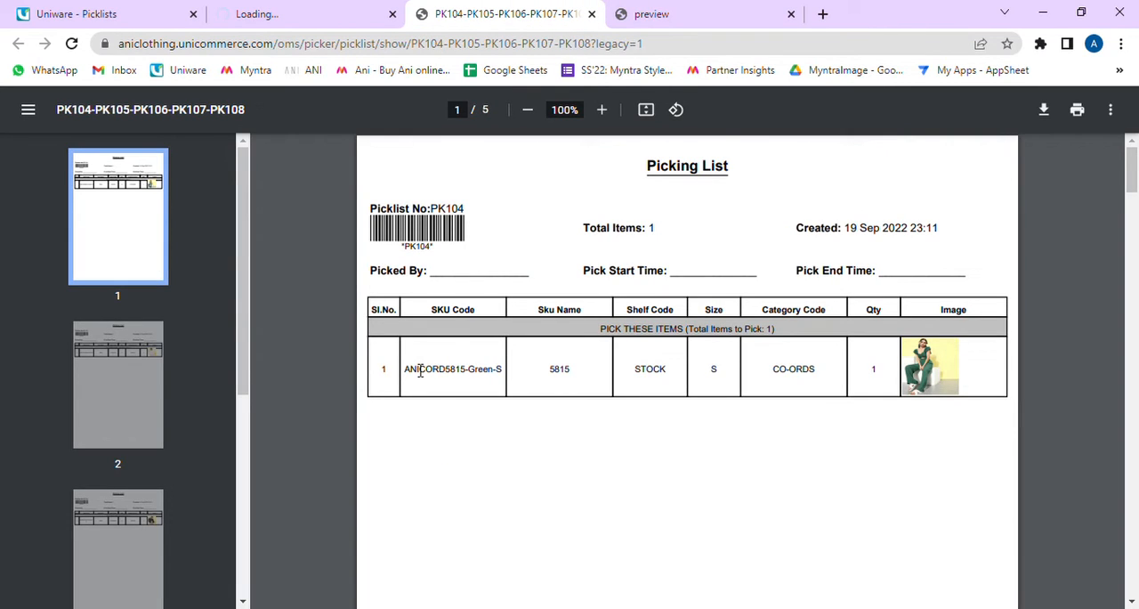
drag(419, 375, 714, 376)
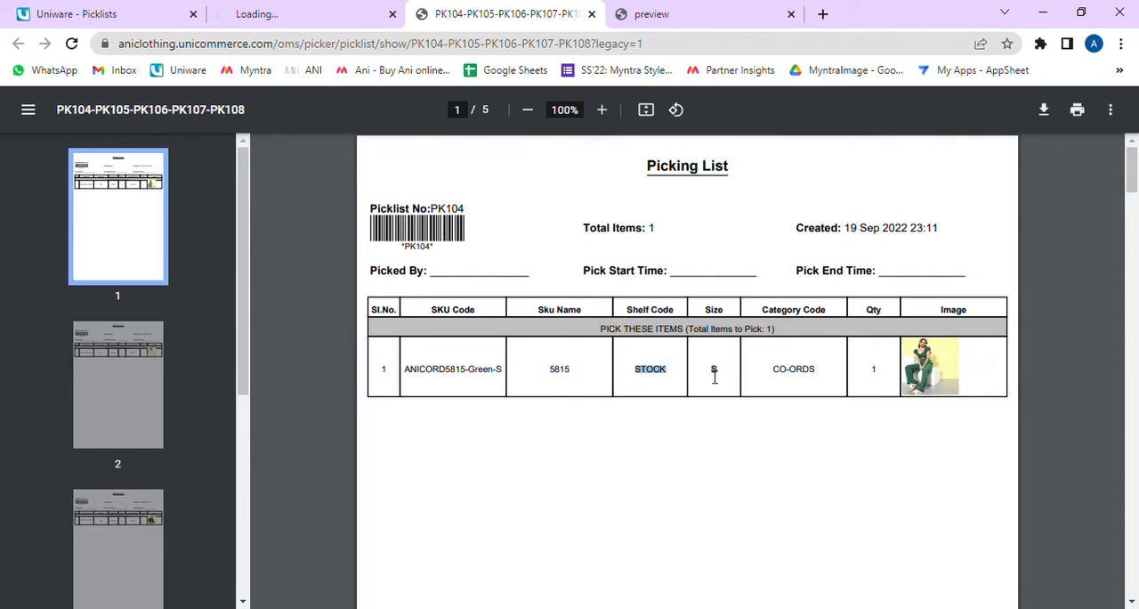
click(664, 383)
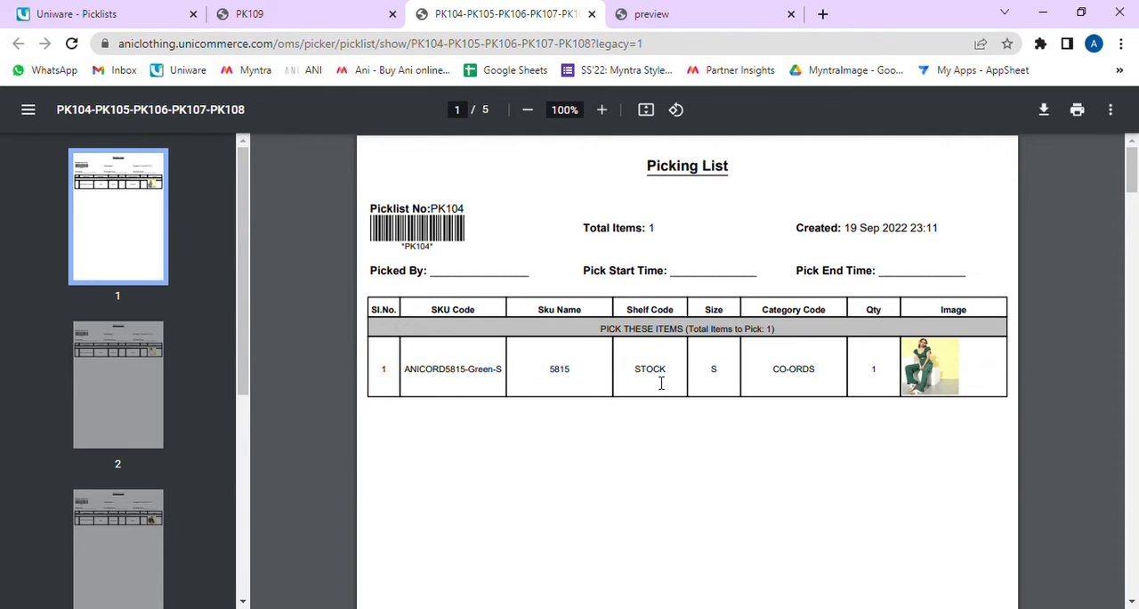
double_click(662, 381)
click(662, 382)
Step: View the PK109 picking list and check its total items, Picked By, Pick Start Time and Pick End Time fields
click(285, 9)
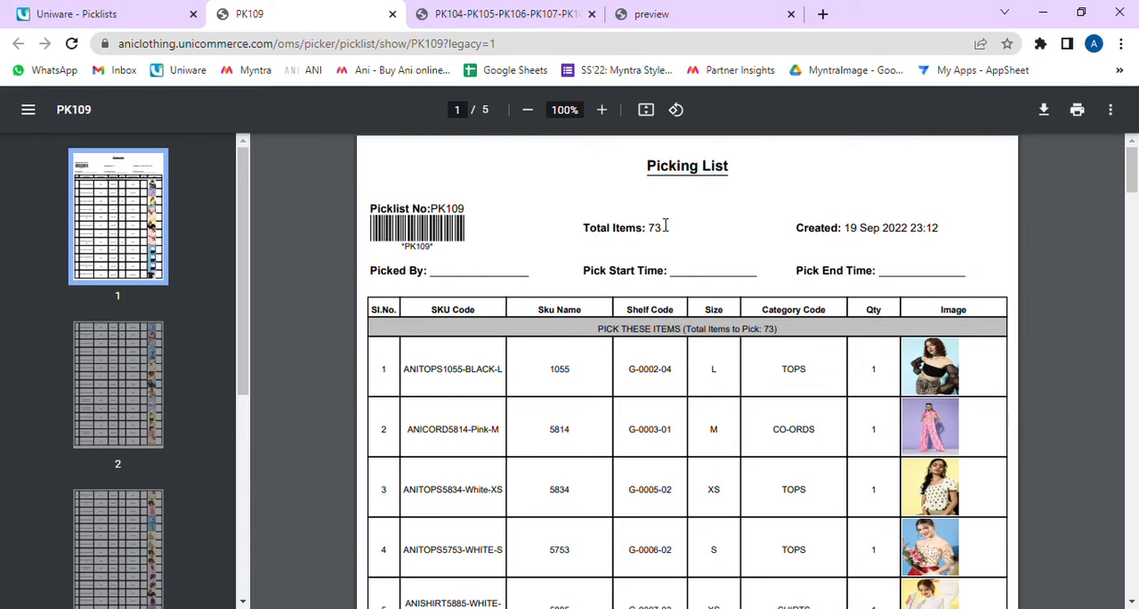
drag(643, 229, 673, 236)
scroll(659, 267, down, 3)
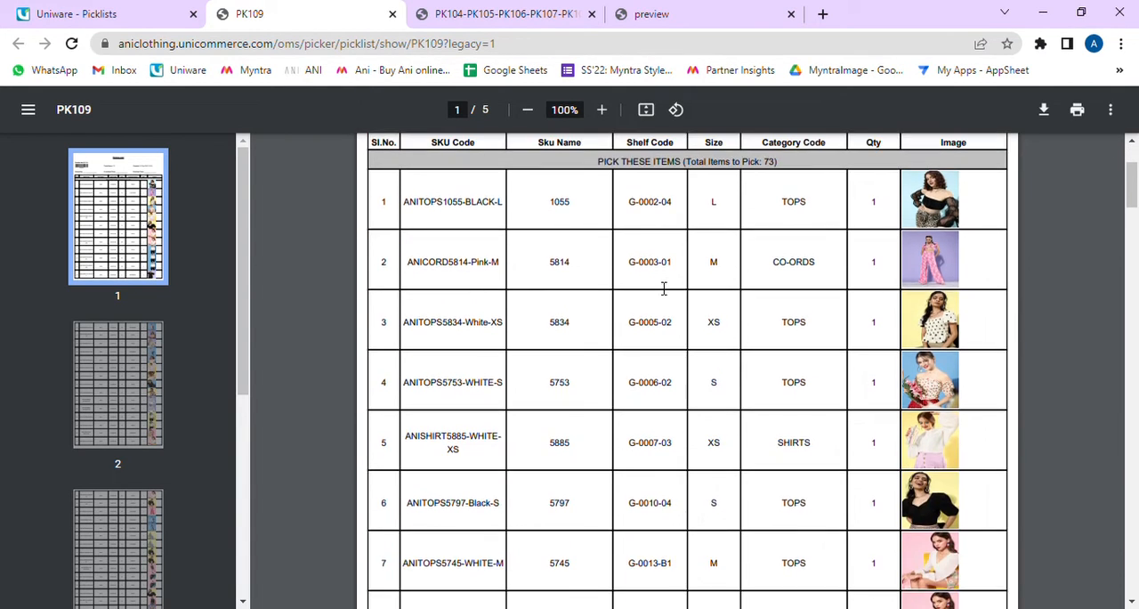
scroll(537, 280, up, 3)
drag(386, 284, 875, 276)
click(456, 286)
click(676, 287)
click(818, 276)
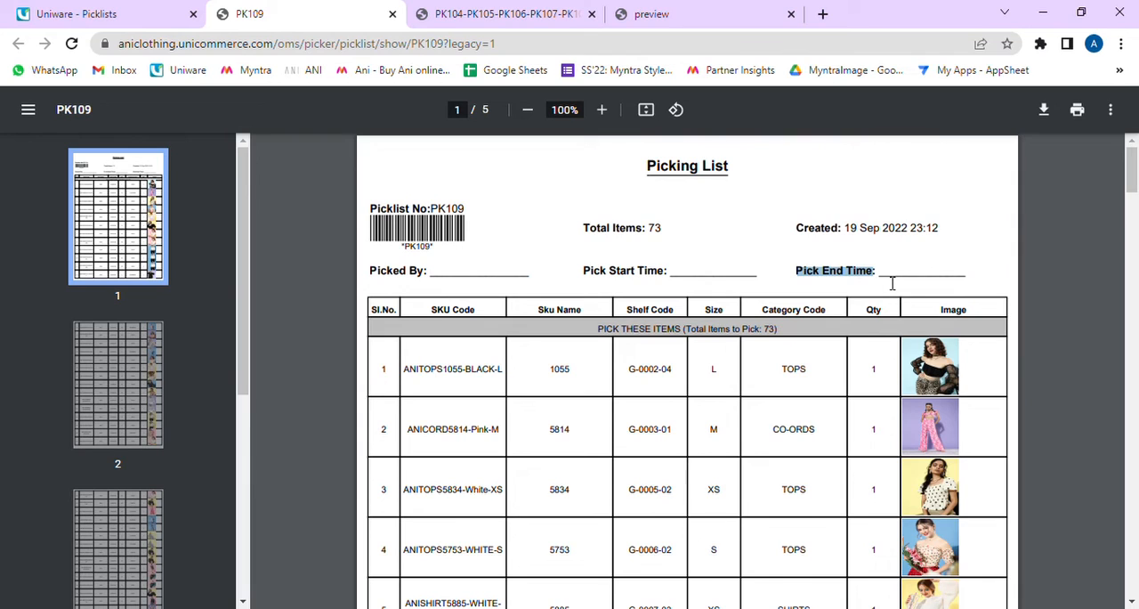
click(651, 239)
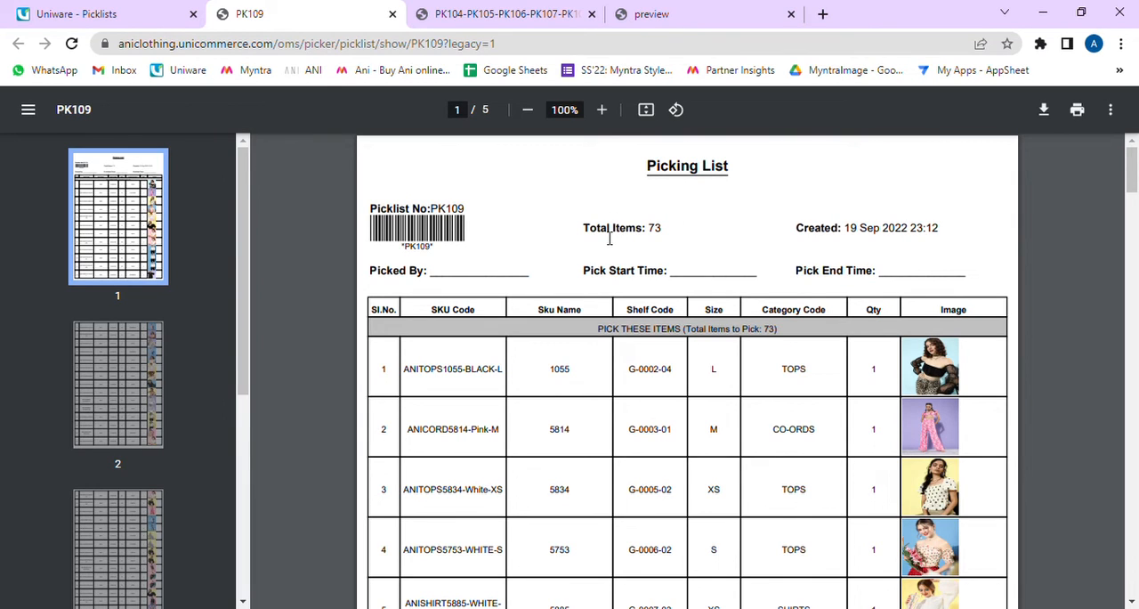
Step: Examine the SKU code of the first item and the shelf codes of the first seven items in the PK109 picking list
scroll(646, 332, down, 3)
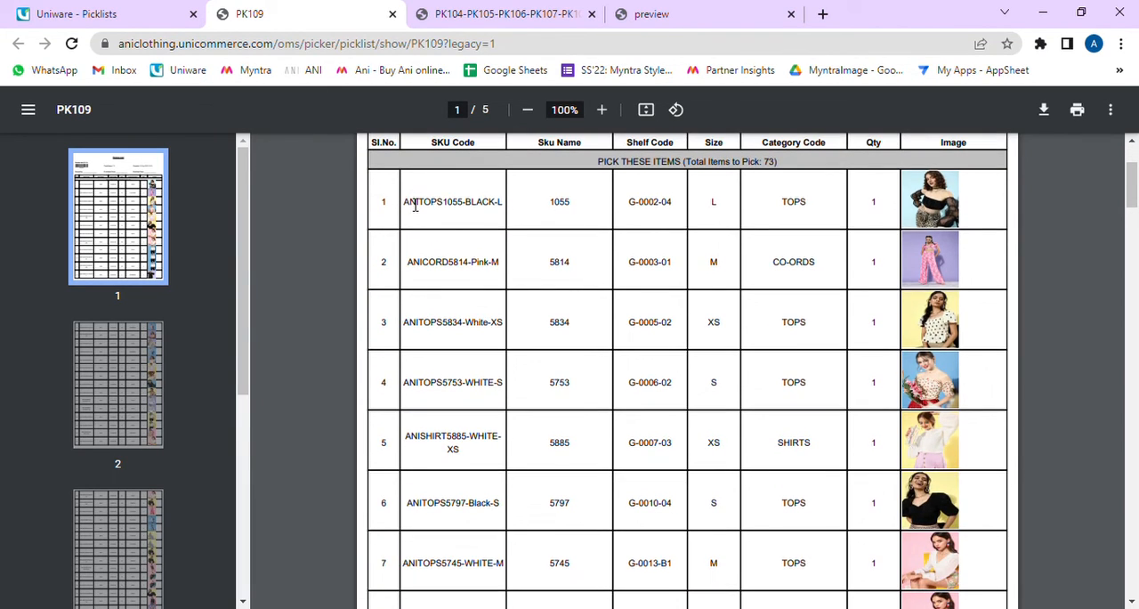
drag(411, 202, 712, 209)
click(647, 271)
drag(647, 271, 683, 262)
click(624, 310)
drag(646, 336, 703, 330)
drag(630, 395, 684, 396)
drag(639, 451, 687, 464)
drag(640, 509, 663, 509)
drag(635, 564, 680, 564)
click(656, 571)
Step: Review the category codes and quantities of the items across the following pages of the PK109 picking list
scroll(656, 571, up, 1)
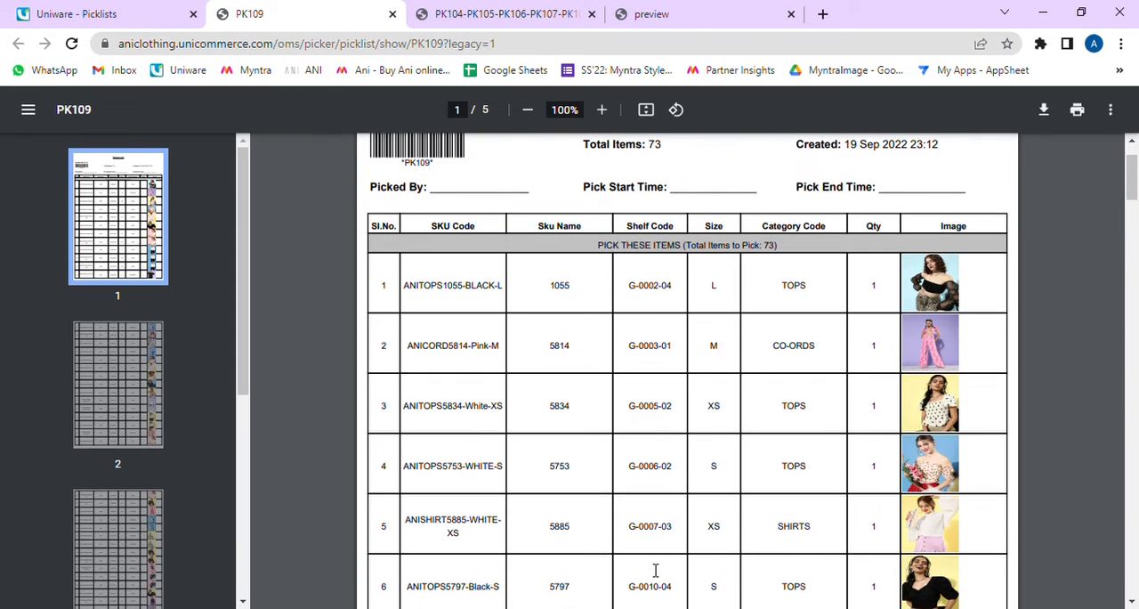
scroll(656, 571, up, 1)
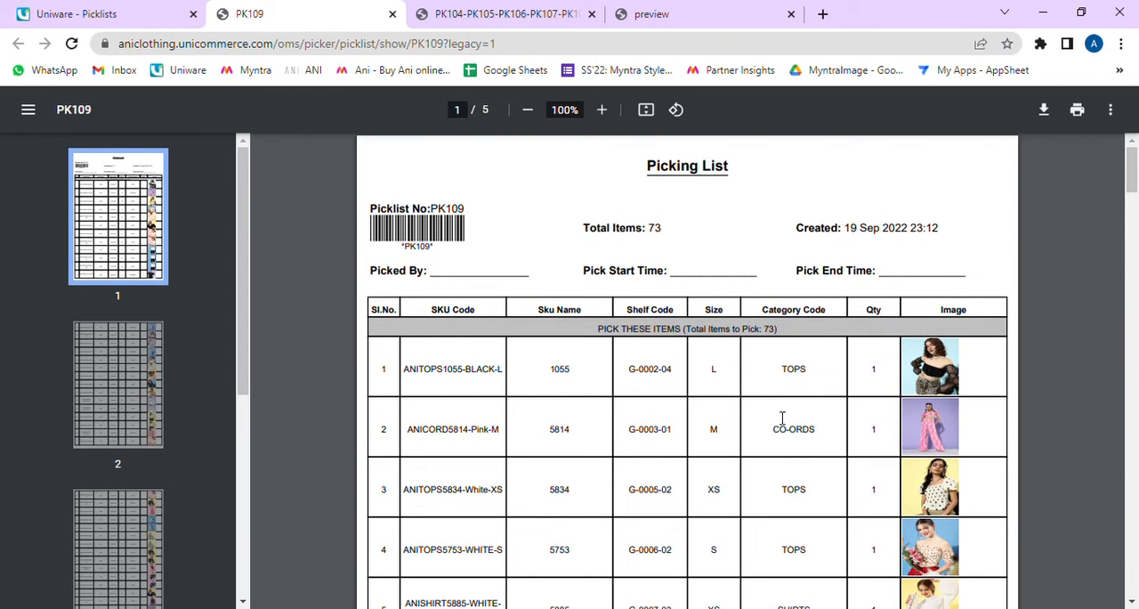
drag(782, 431, 802, 451)
click(787, 488)
scroll(836, 487, down, 5)
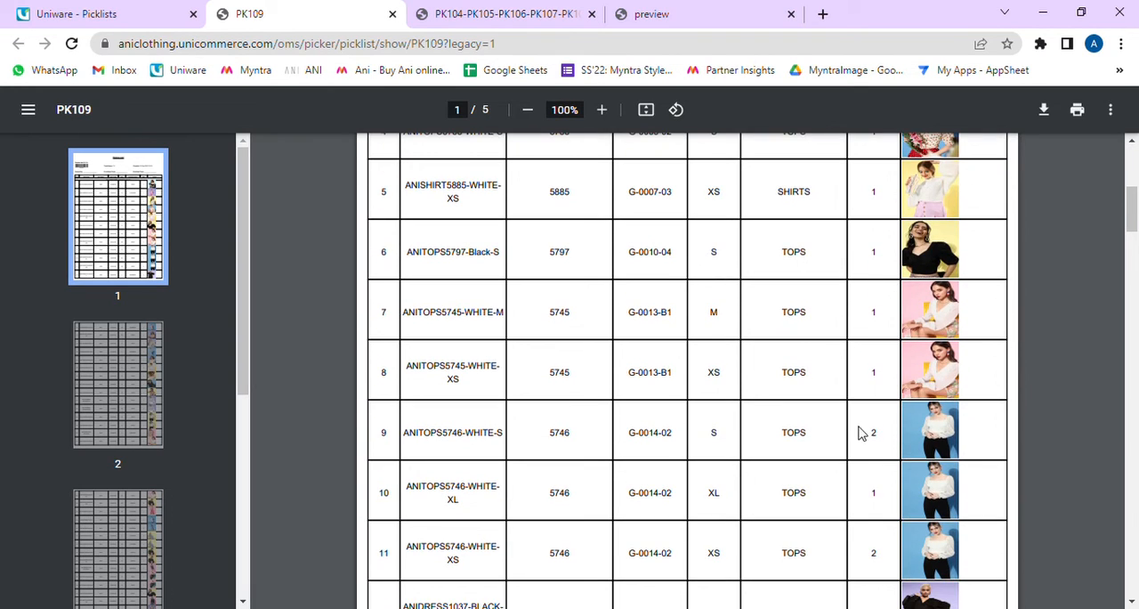
scroll(862, 516, down, 10)
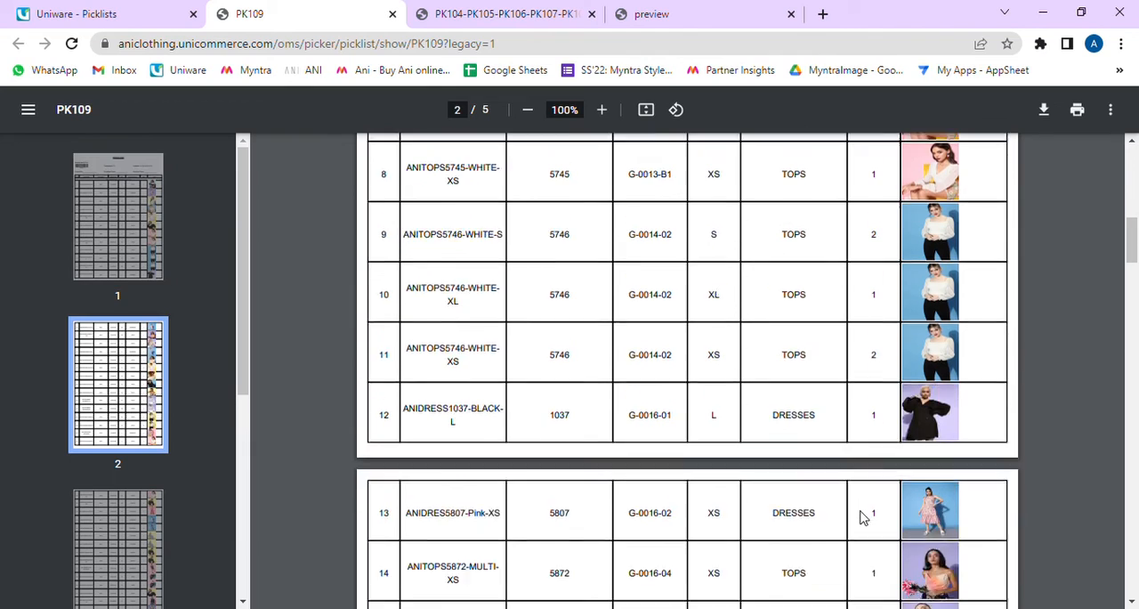
scroll(862, 483, down, 8)
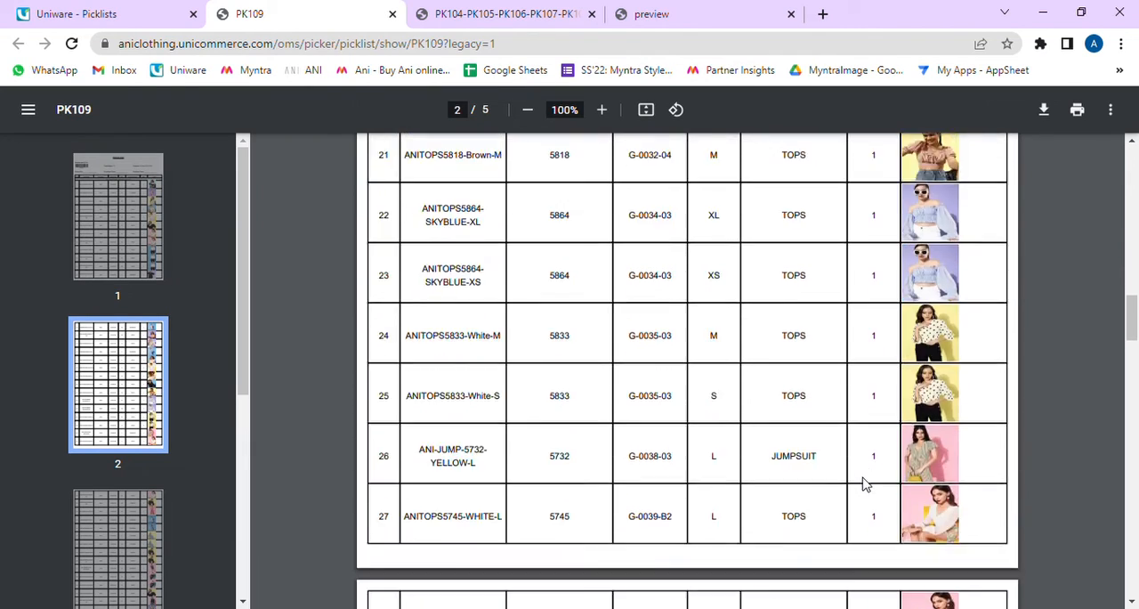
scroll(850, 433, down, 4)
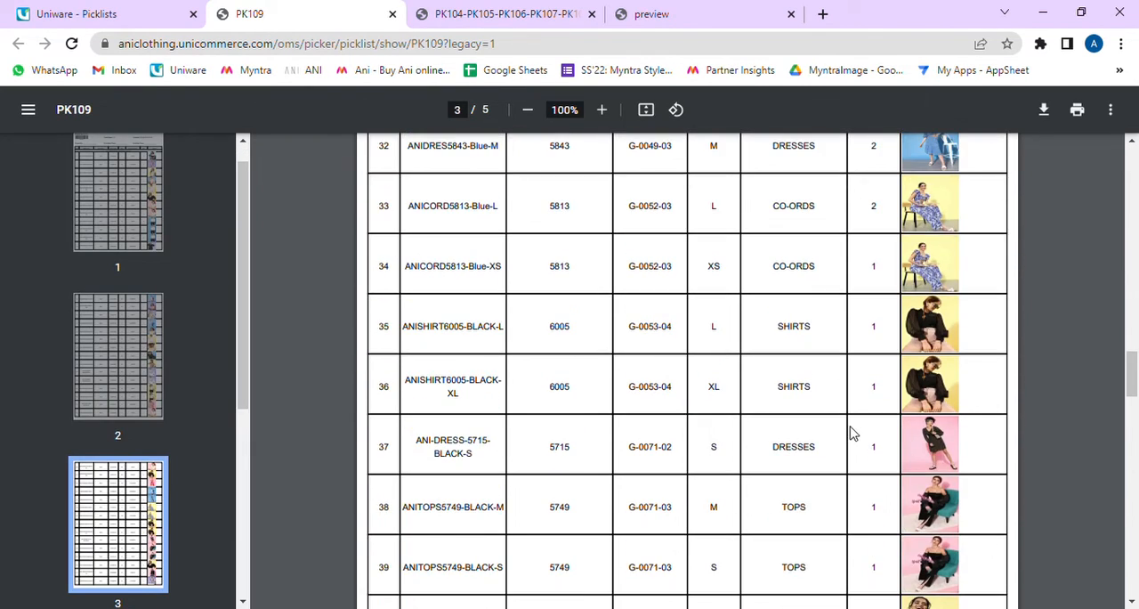
scroll(850, 433, down, 8)
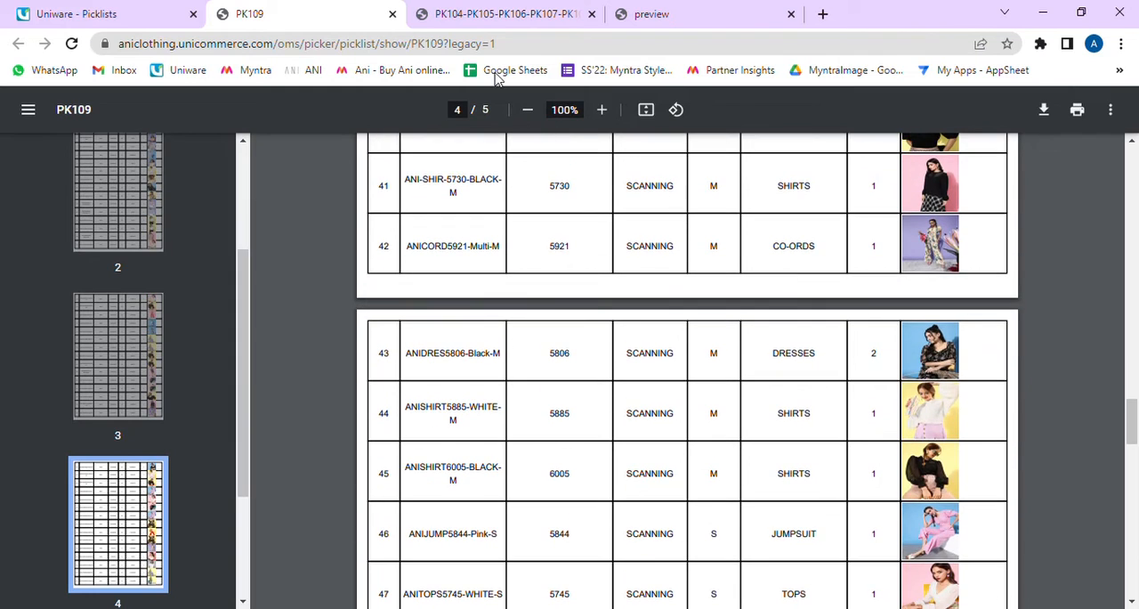
Step: Return to Uniware, open picklist PK109 from the open picklists and go back to the overview
click(105, 11)
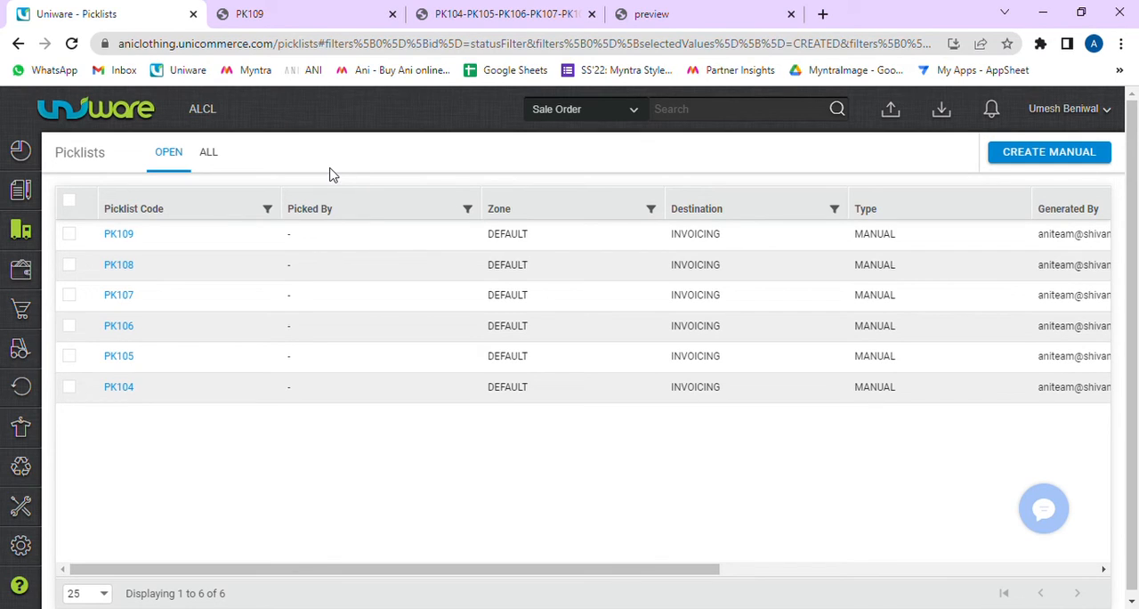
click(126, 235)
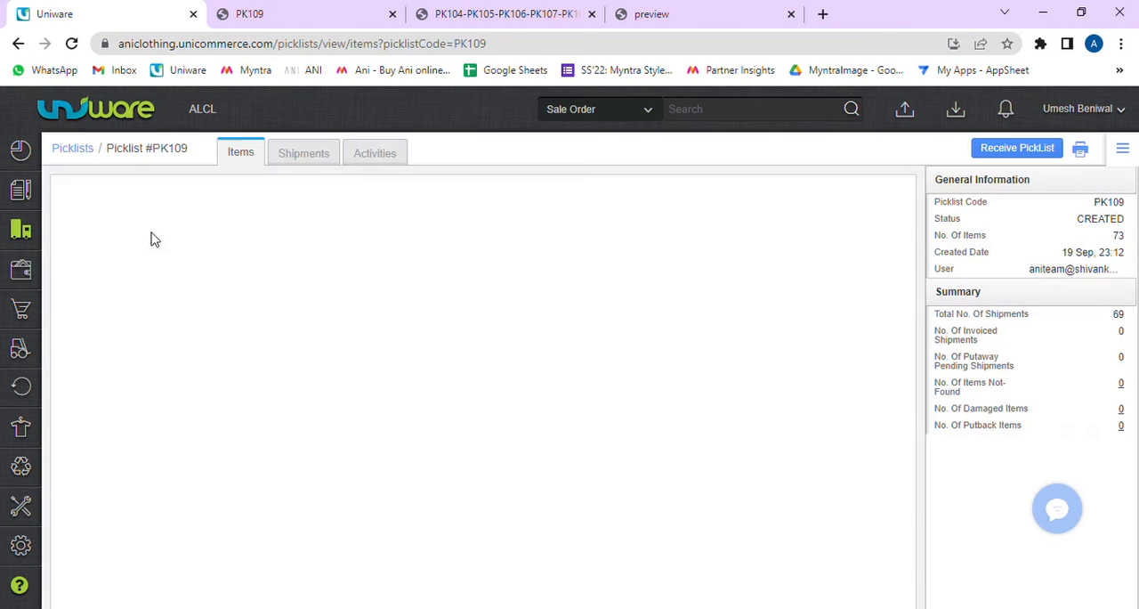
click(59, 148)
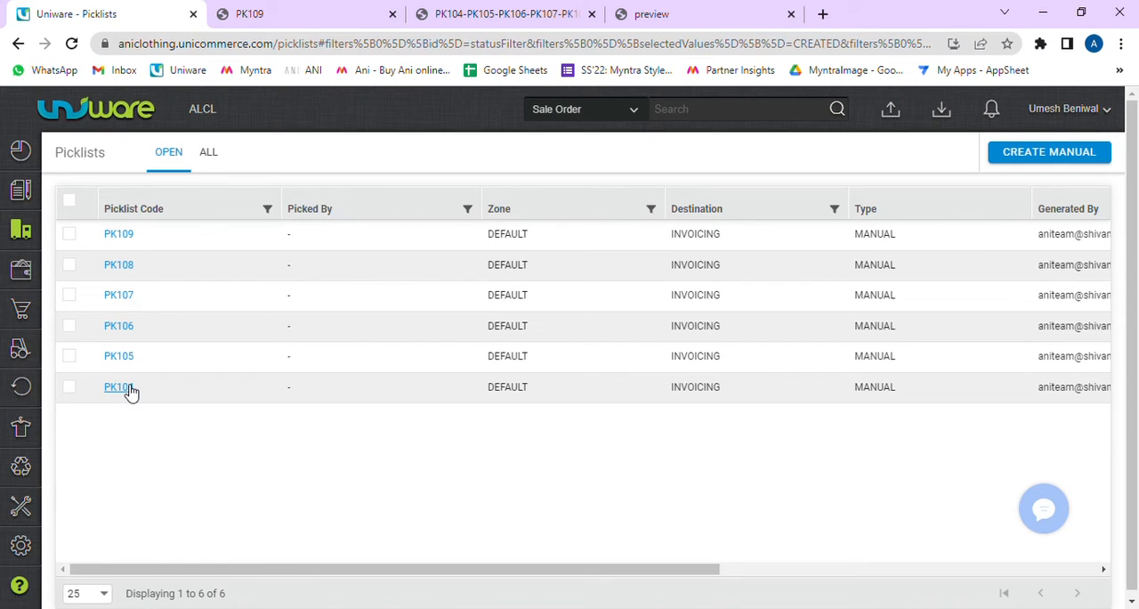
Step: Receive picklist PK104, try to close it, and return to the open picklists
click(119, 388)
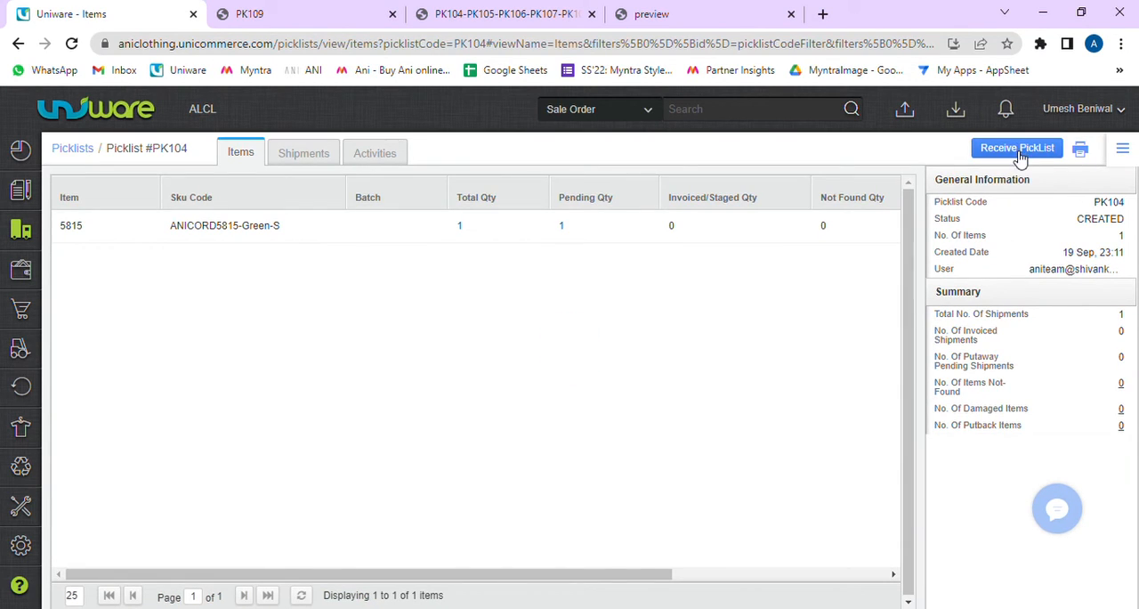
click(1018, 149)
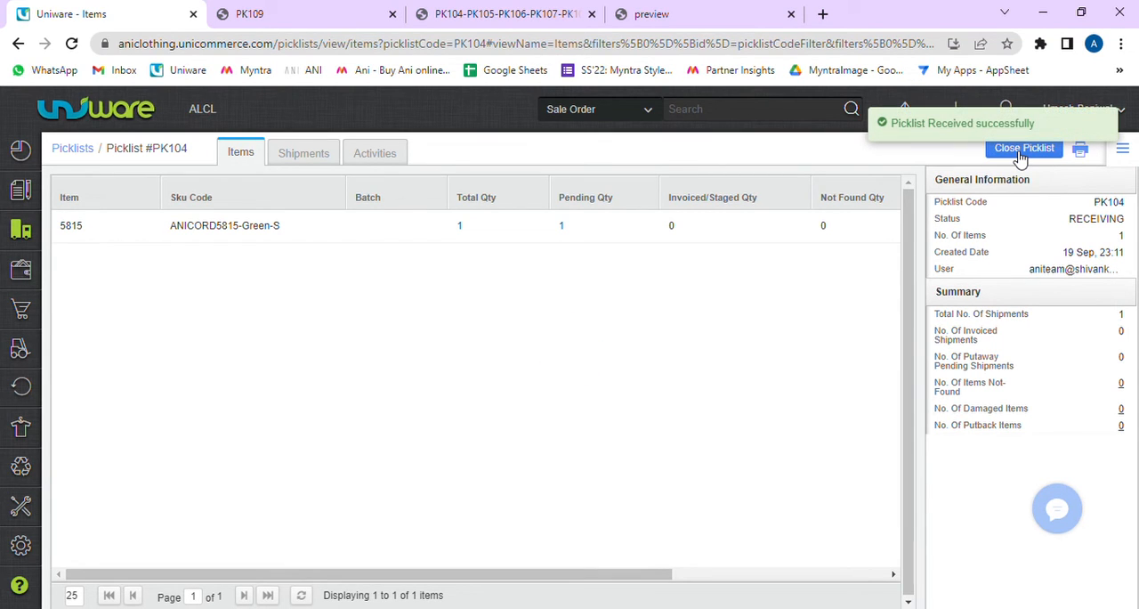
click(1021, 151)
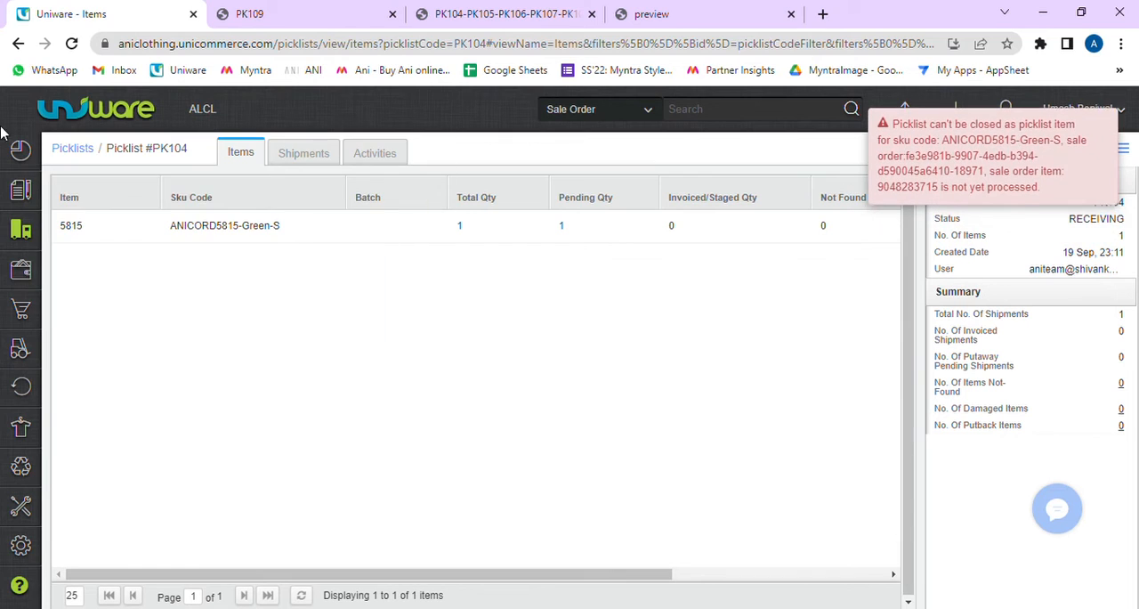
click(84, 150)
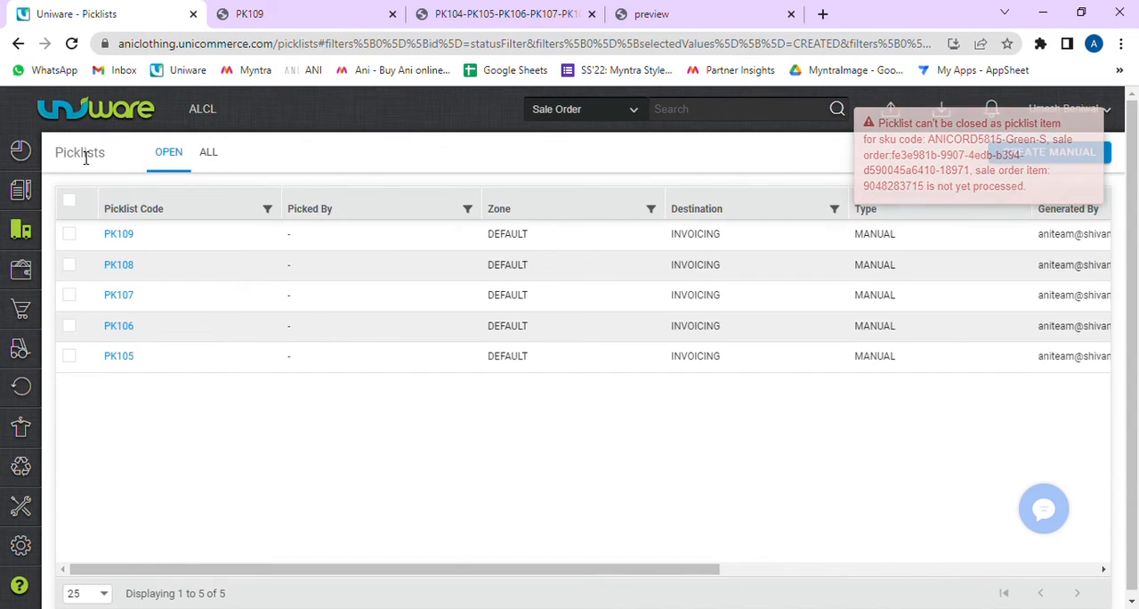
Step: Receive picklist PK105 from the open picklists and go back to the overview
click(118, 356)
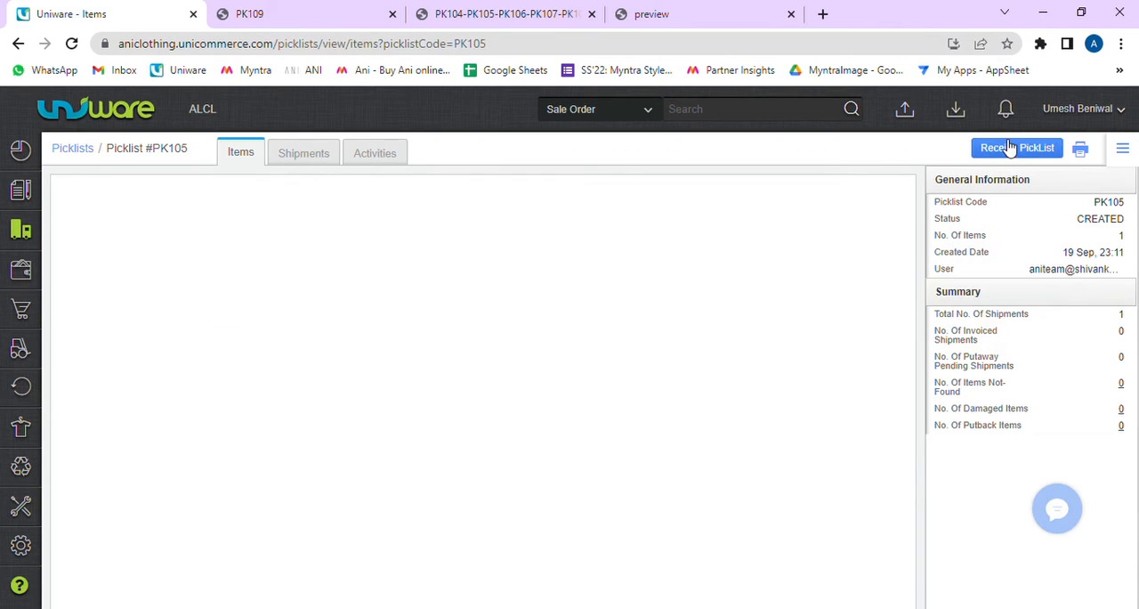
click(1012, 153)
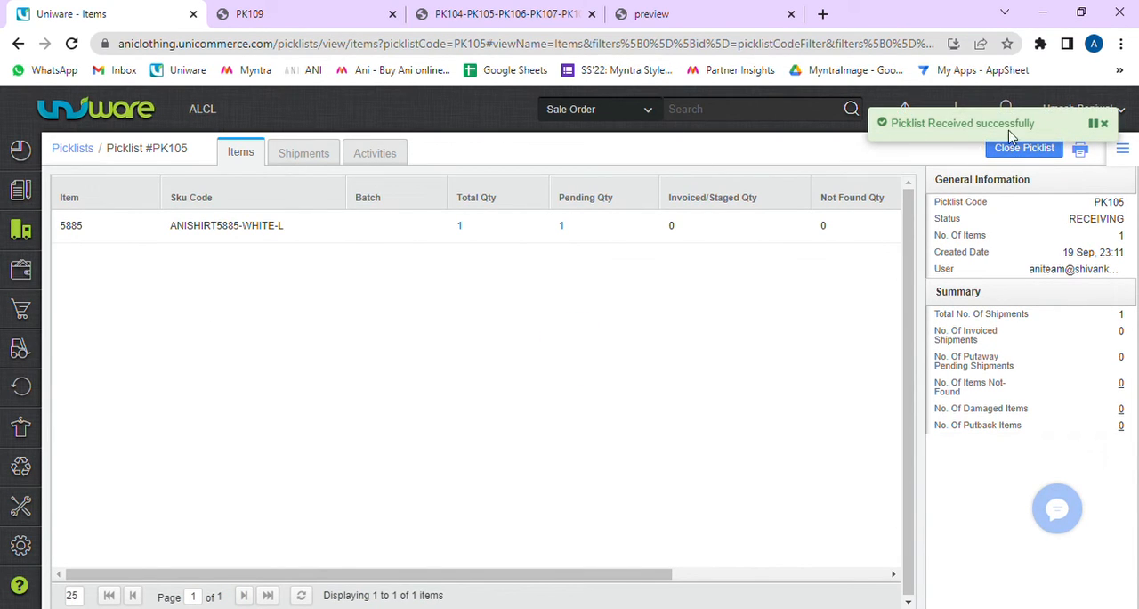
click(74, 149)
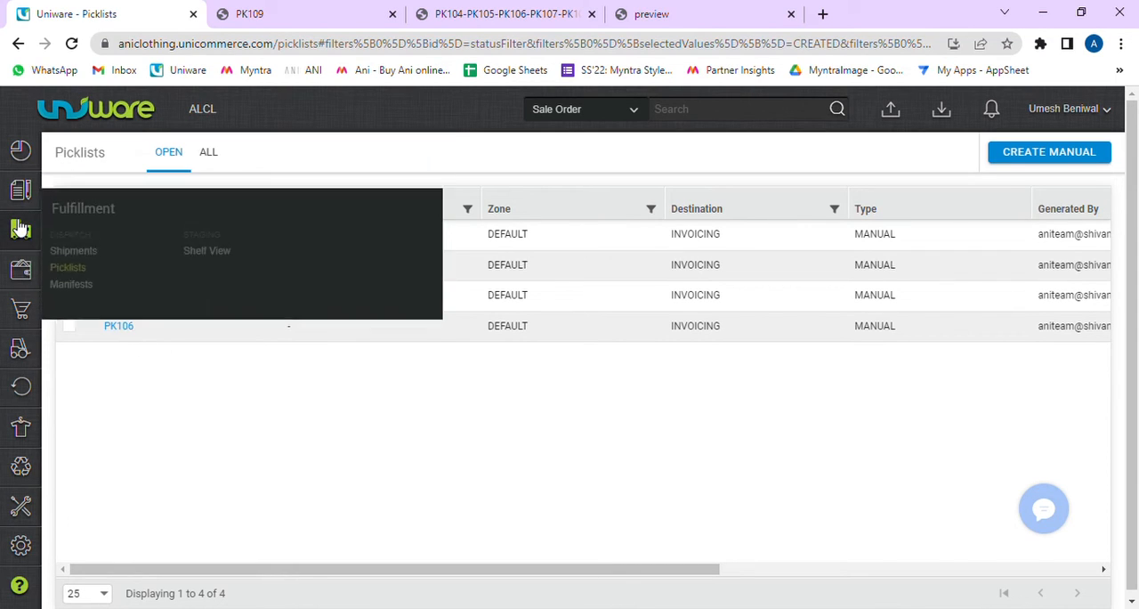
Step: Receive picklist PK109 and copy its picklist code
click(125, 237)
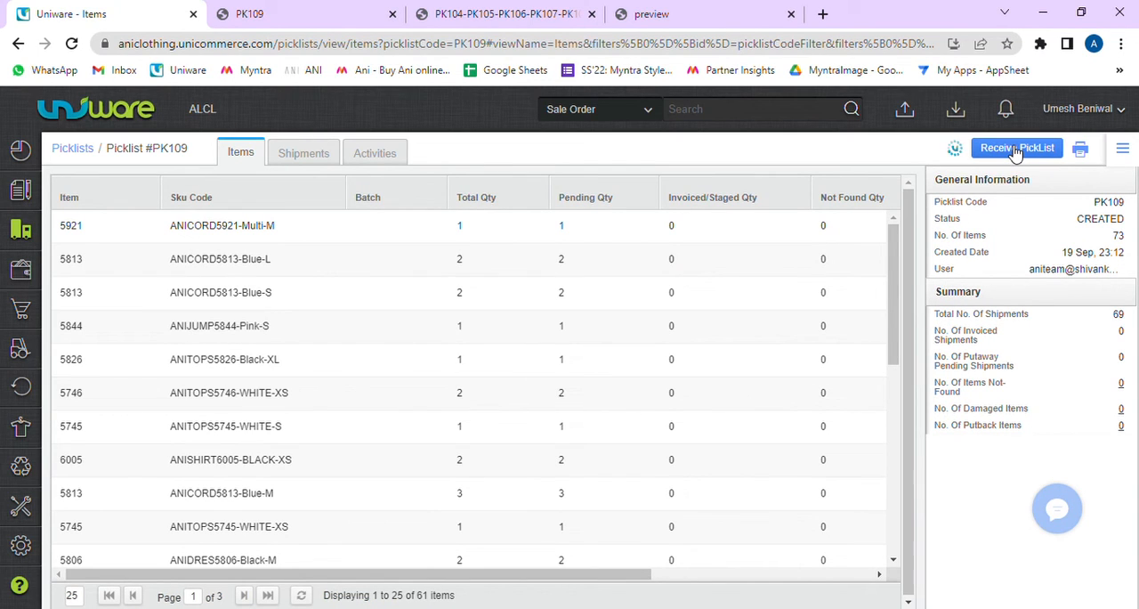
click(1015, 152)
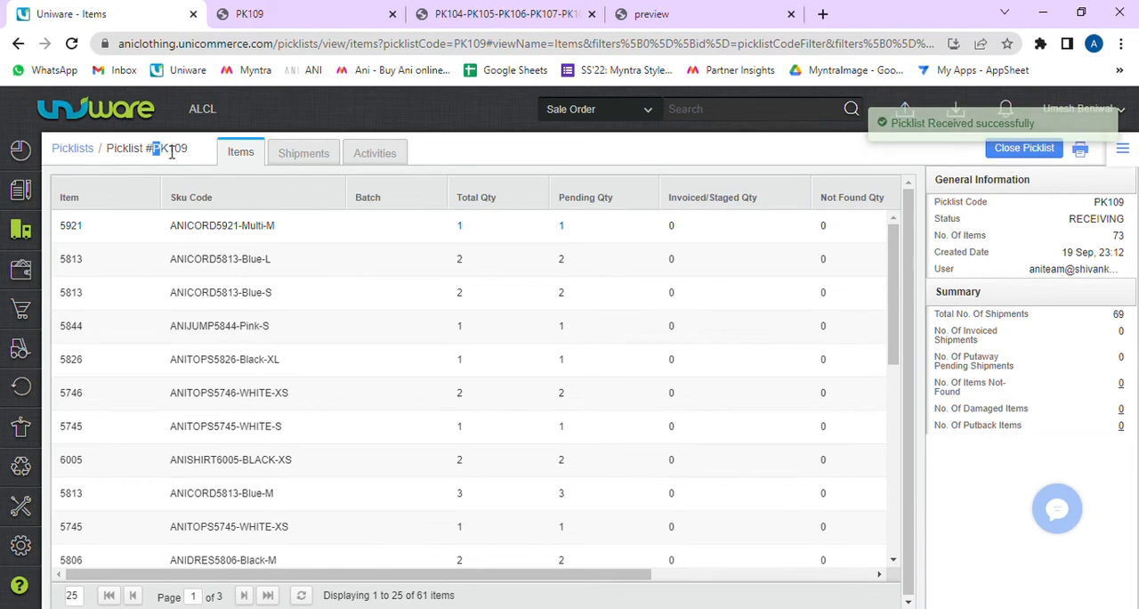
drag(154, 150, 190, 150)
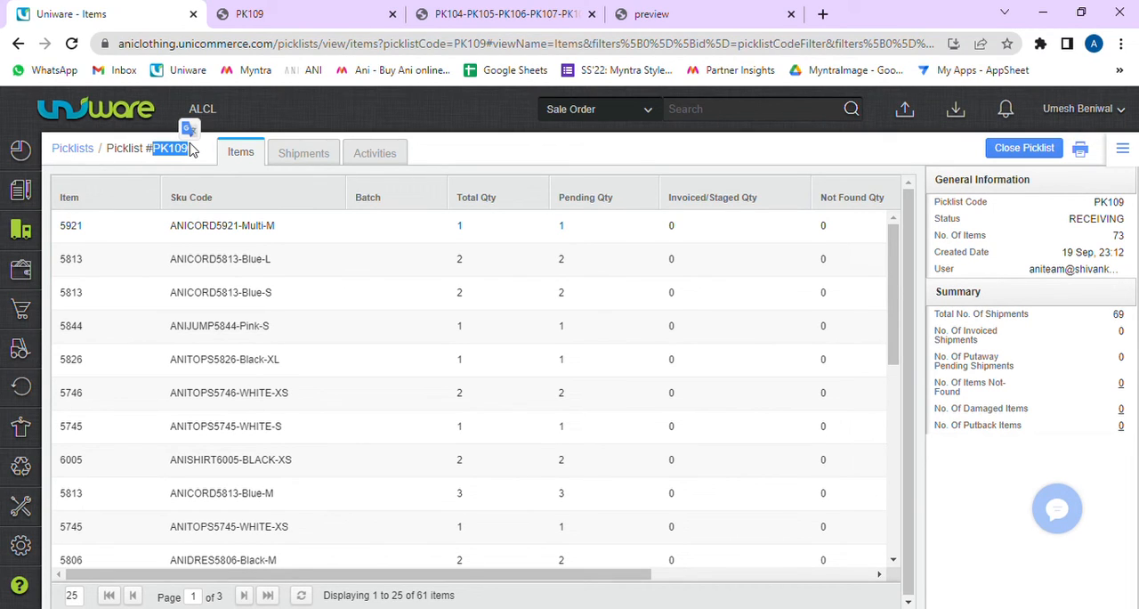
Step: Open the new shipments and check the status and picklist code of the PK105 and PK109 shipments
click(19, 232)
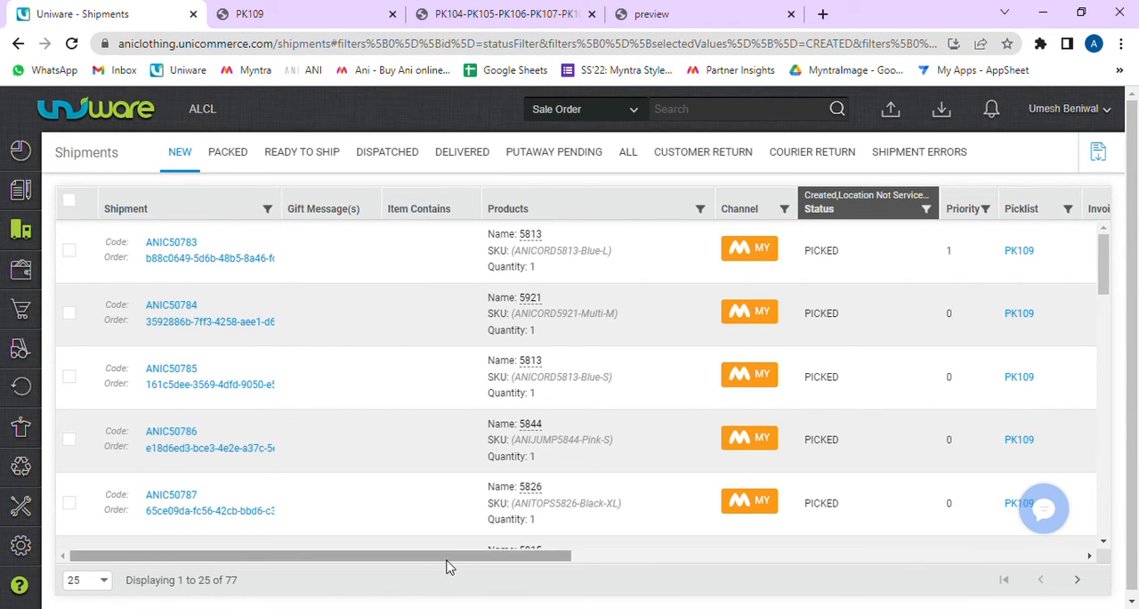
drag(454, 558, 704, 557)
scroll(552, 400, down, 5)
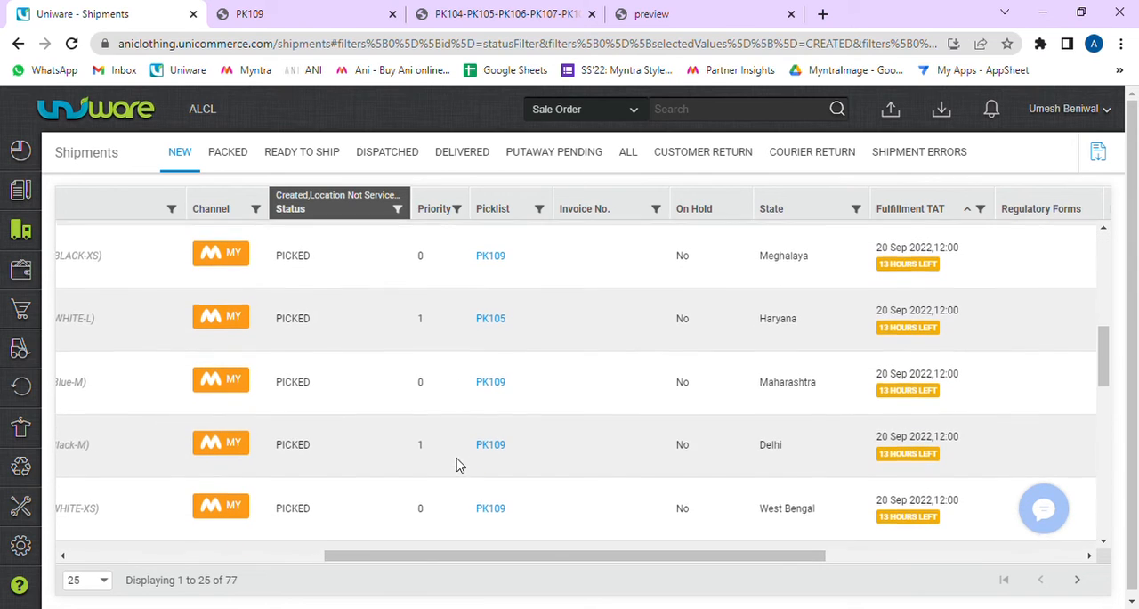
drag(521, 320, 457, 308)
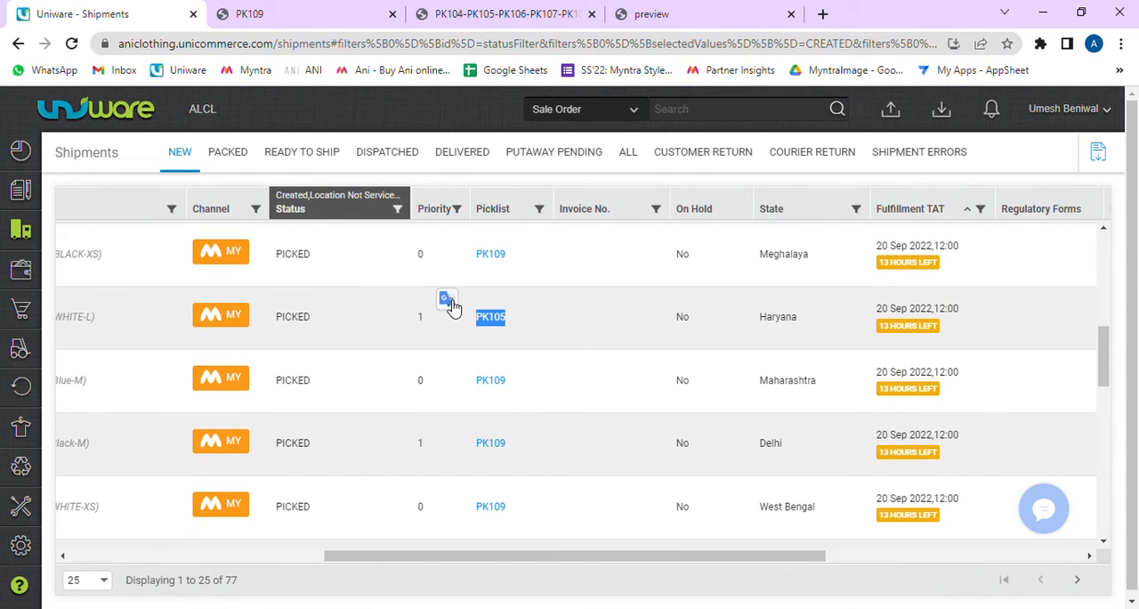
click(491, 330)
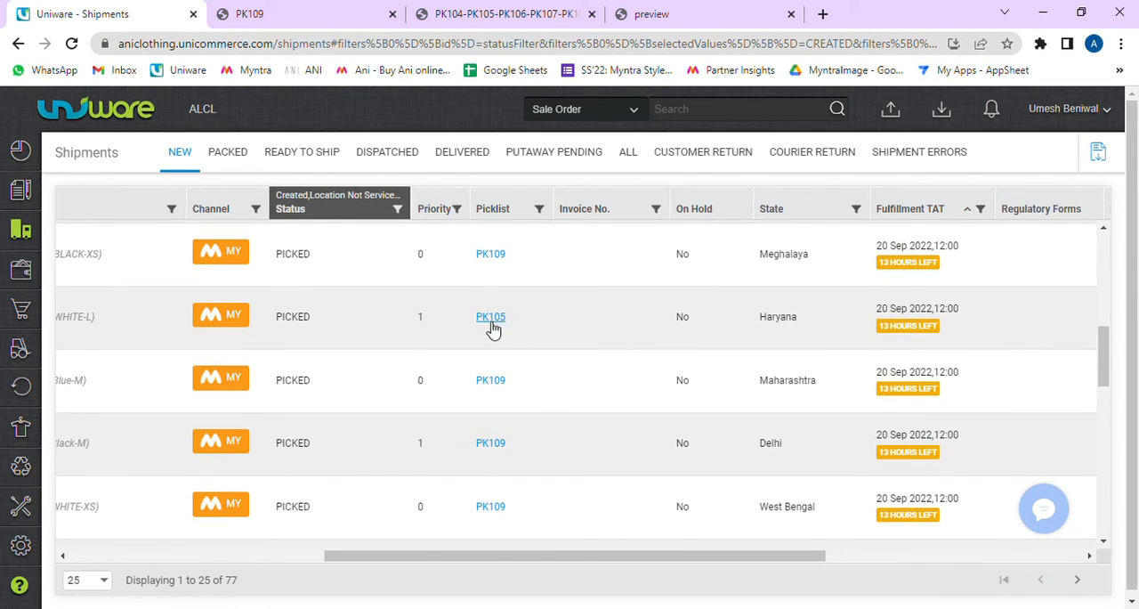
drag(505, 255, 464, 265)
key(ctrl+c)
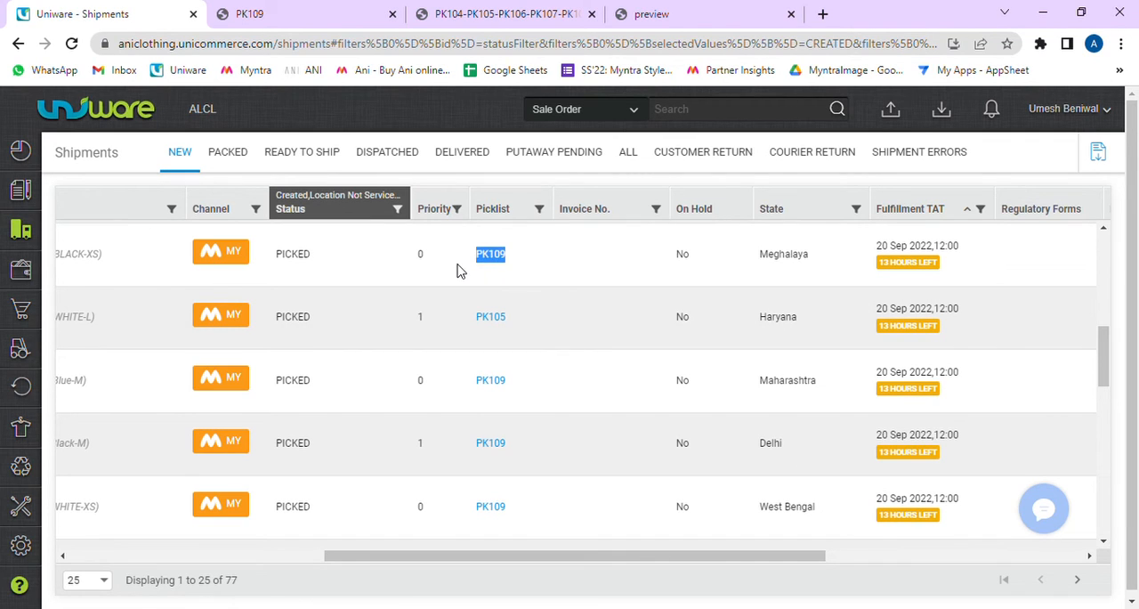
click(490, 272)
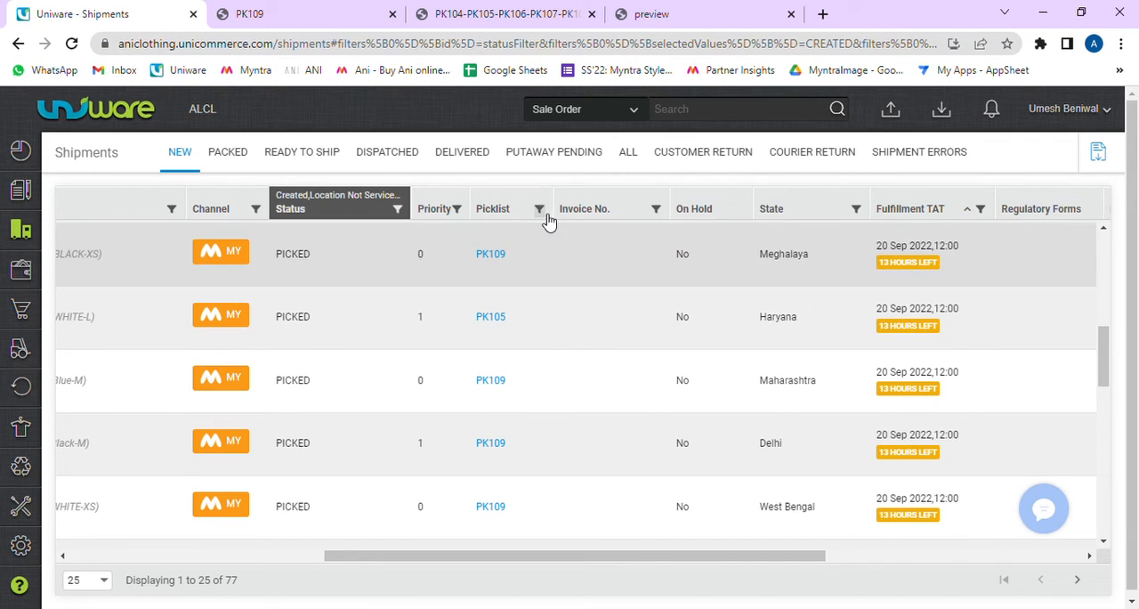
Step: Filter the new shipments by picklist code PK109 and look through the matching shipments
click(539, 212)
key(ctrl+v)
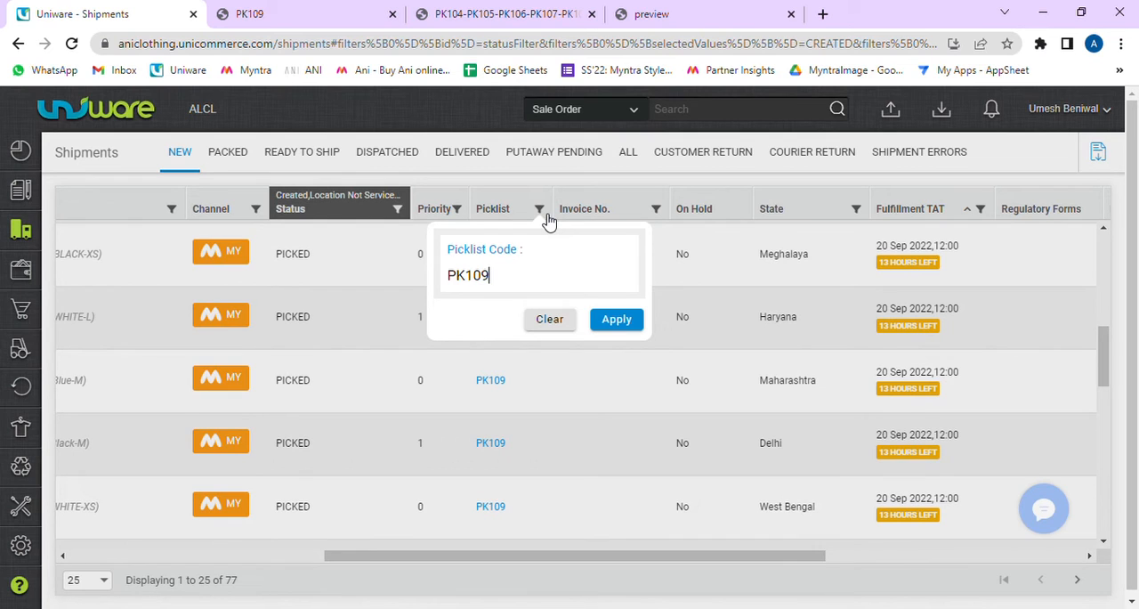
click(616, 320)
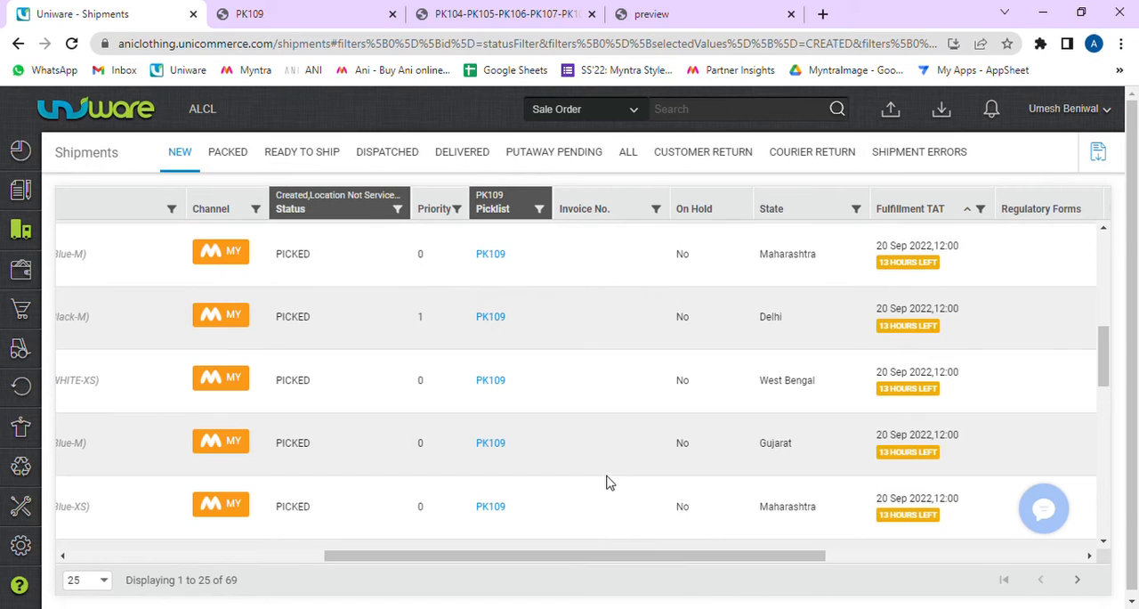
drag(622, 556, 105, 558)
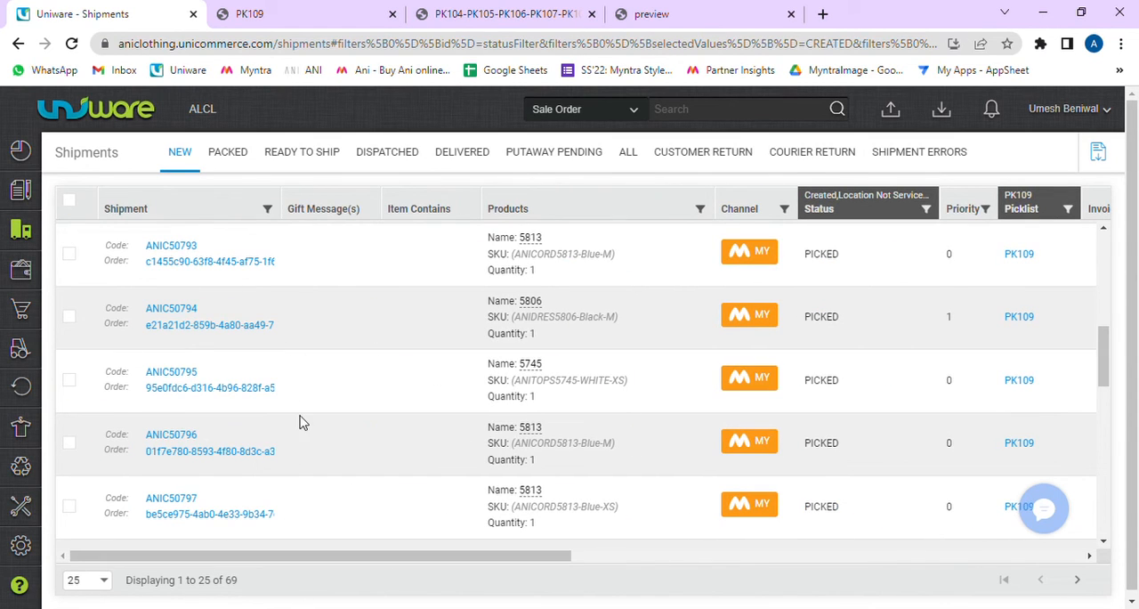
scroll(301, 420, down, 4)
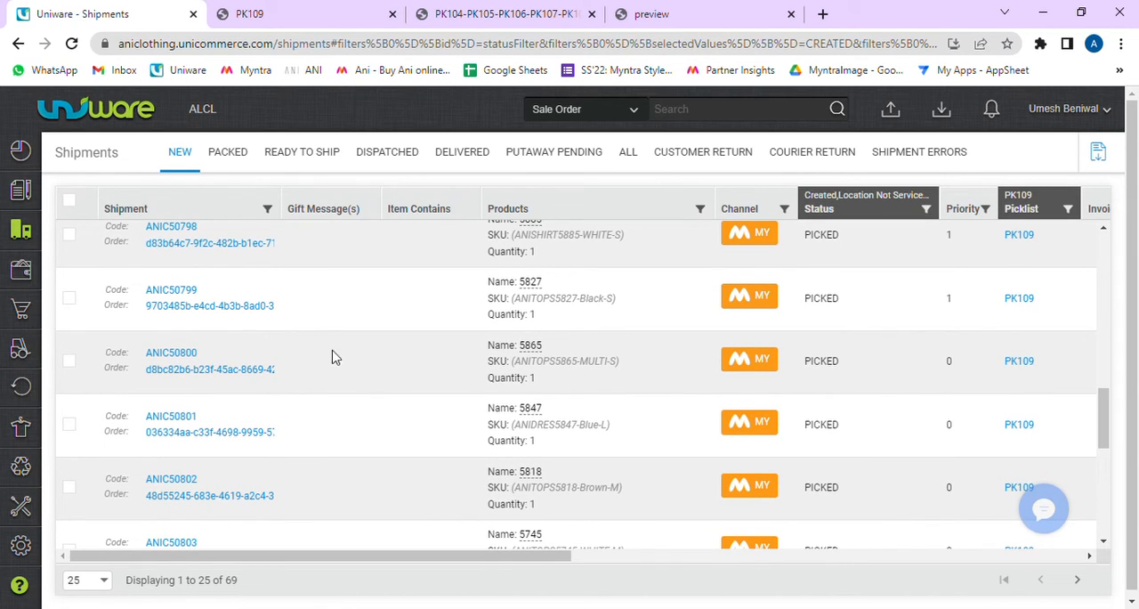
Step: Look at the printable PK104–PK108 and PK109 picking lists, then return to the start of the filtered shipments
click(503, 14)
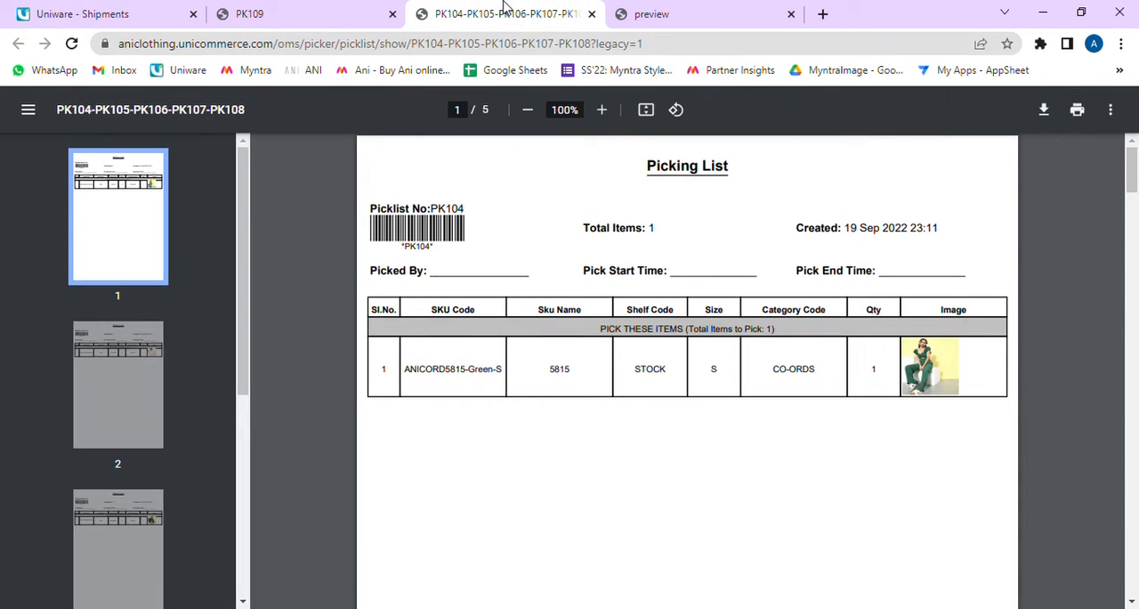
click(248, 14)
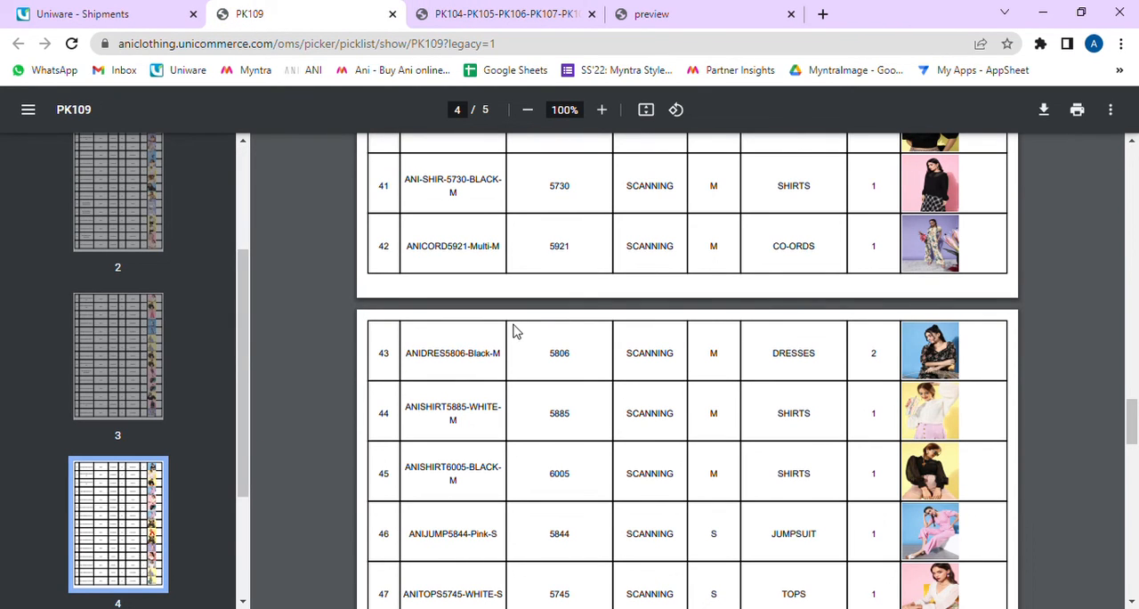
scroll(513, 331, up, 20)
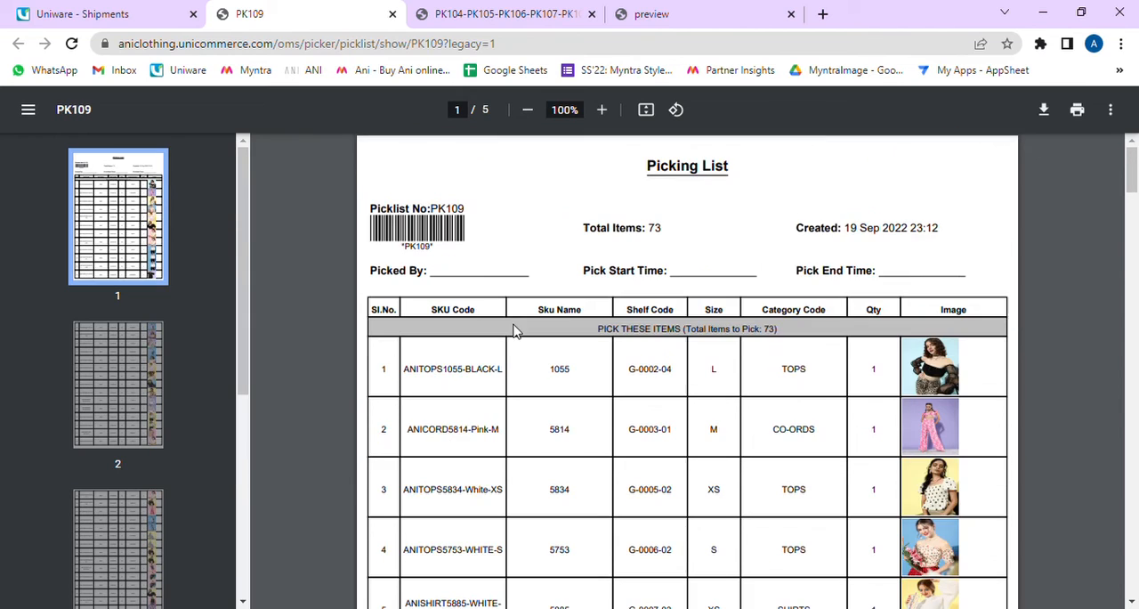
click(105, 16)
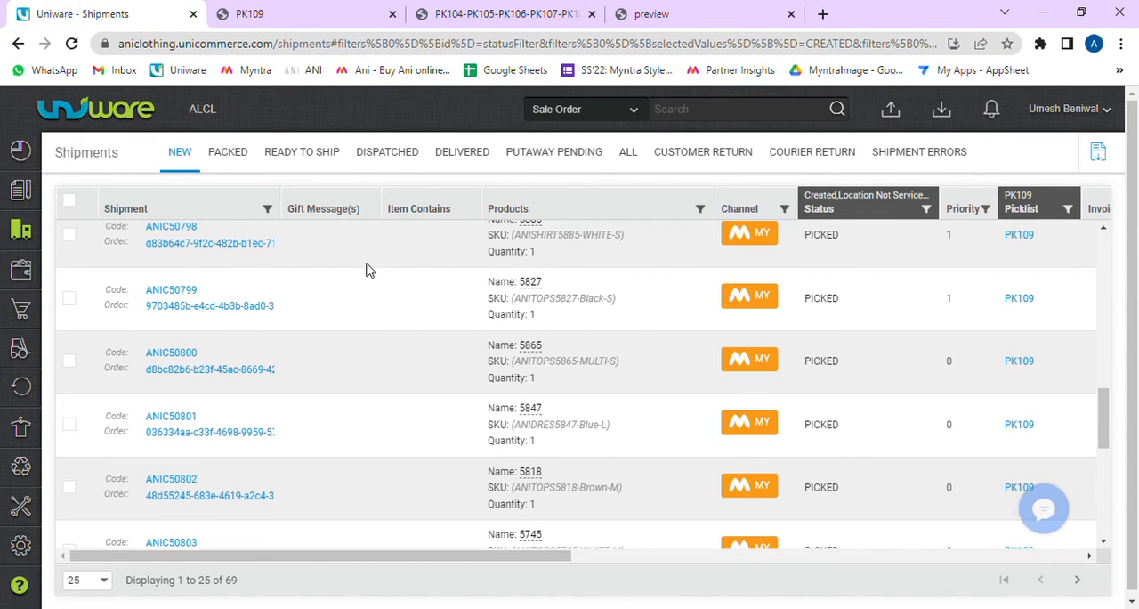
scroll(360, 312, up, 10)
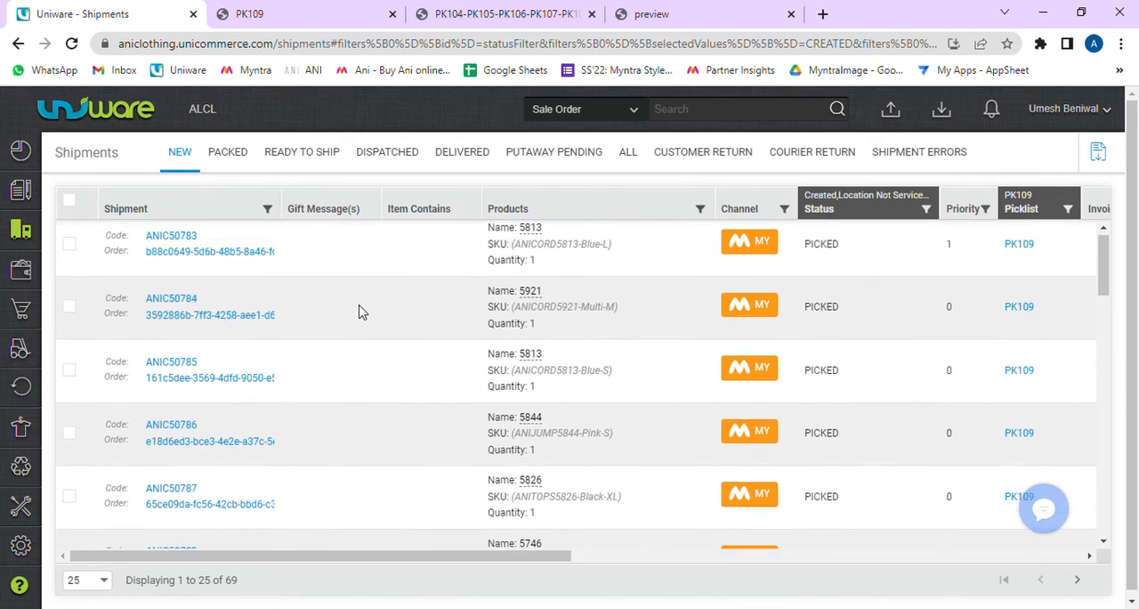
Step: Show 100 shipments per page and select all shipments of picklist PK109
click(70, 200)
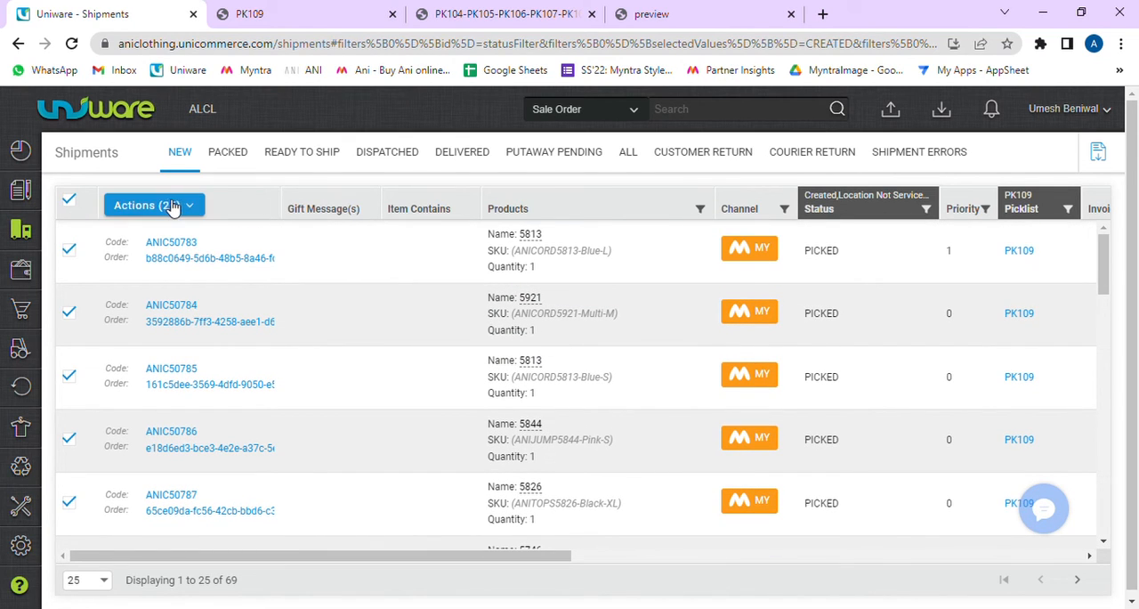
click(98, 581)
click(79, 560)
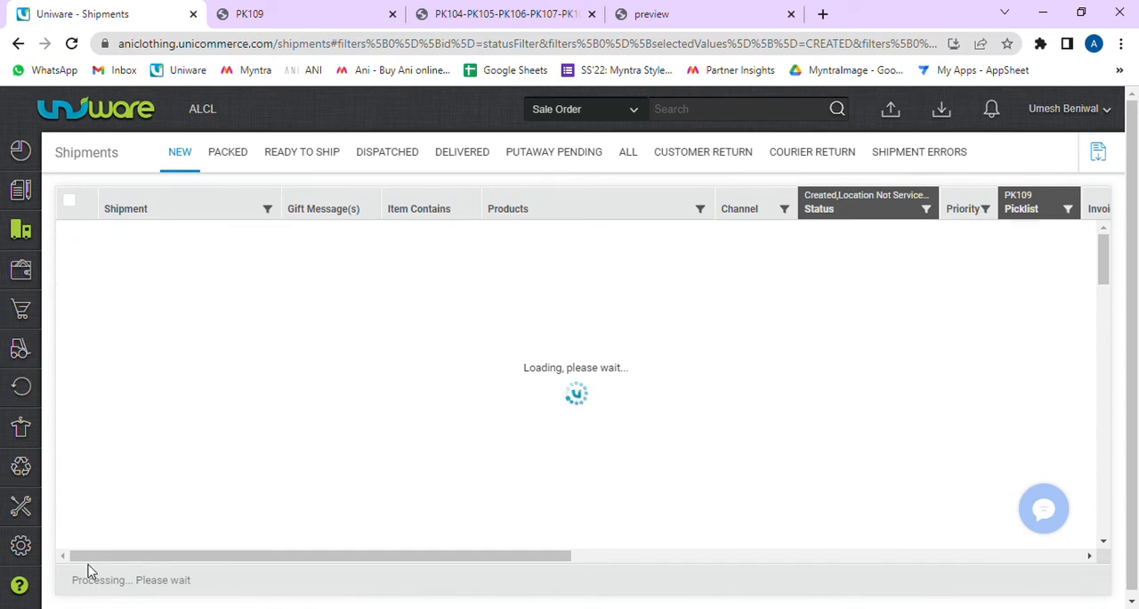
click(69, 201)
Step: Create invoices for all selected PK109 shipments, open them for printing and close the invoice page
click(149, 206)
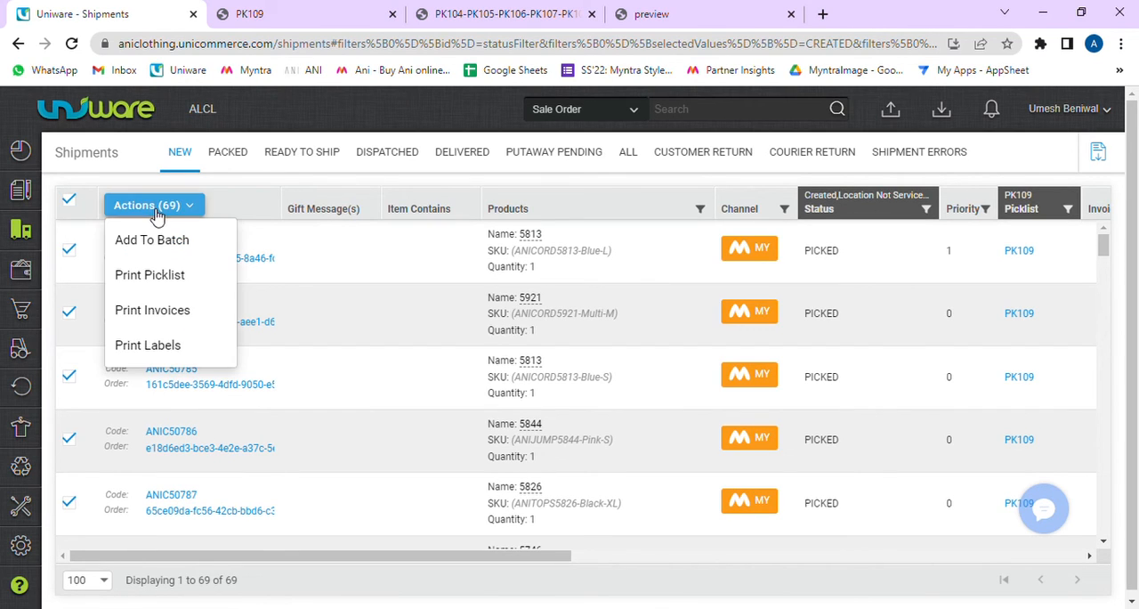
click(198, 322)
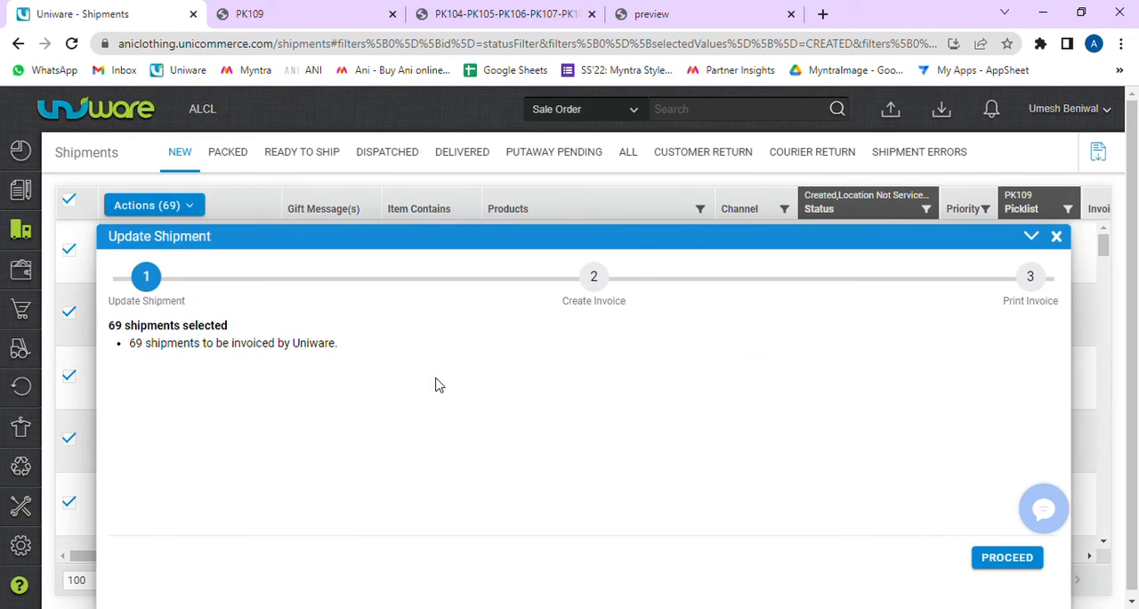
click(1003, 561)
click(1003, 561)
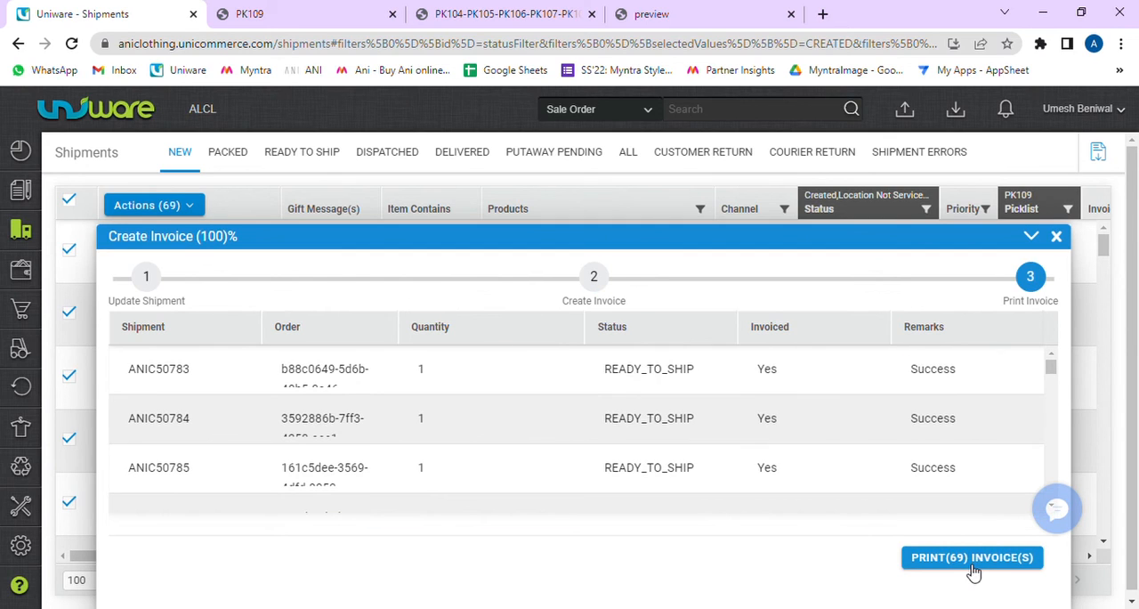
click(966, 557)
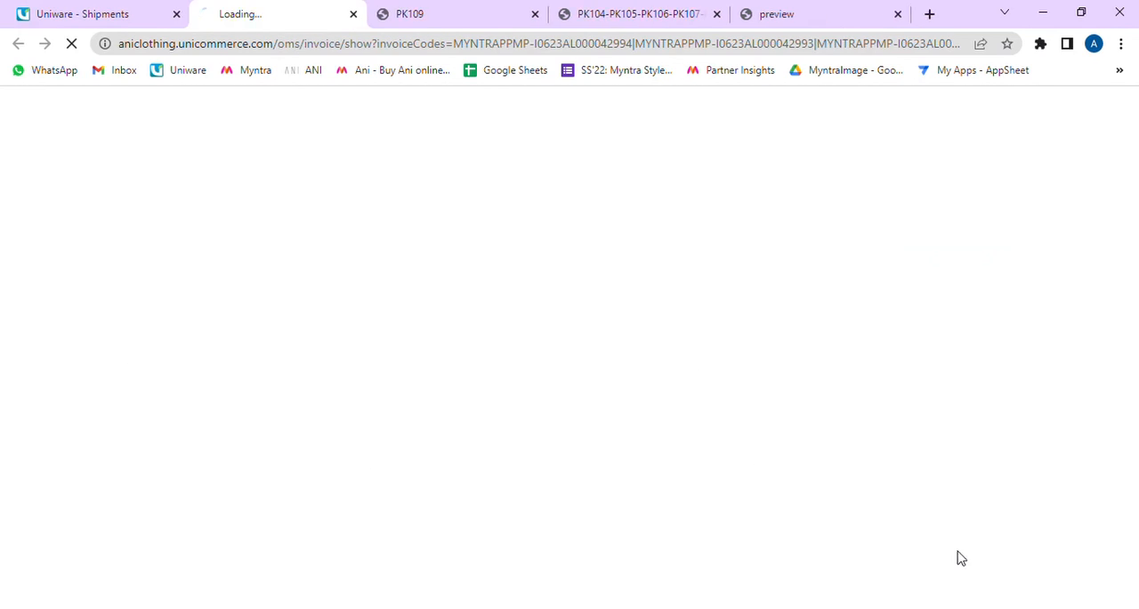
click(358, 15)
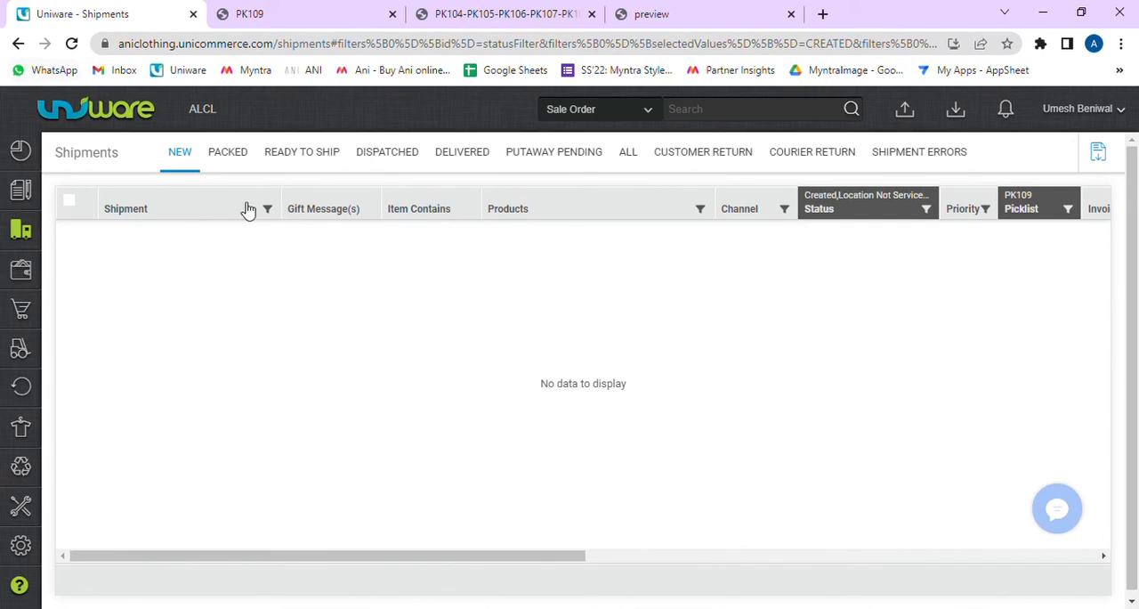
Step: Check the packed and ready-to-ship shipment lists for the invoiced PK109 shipments
click(228, 153)
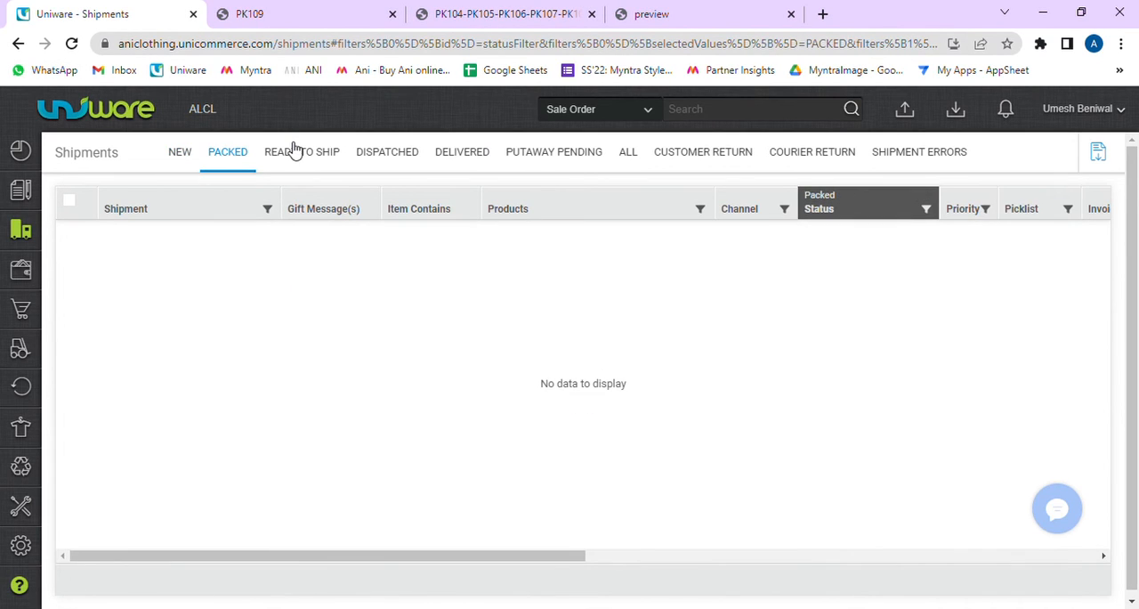
click(294, 157)
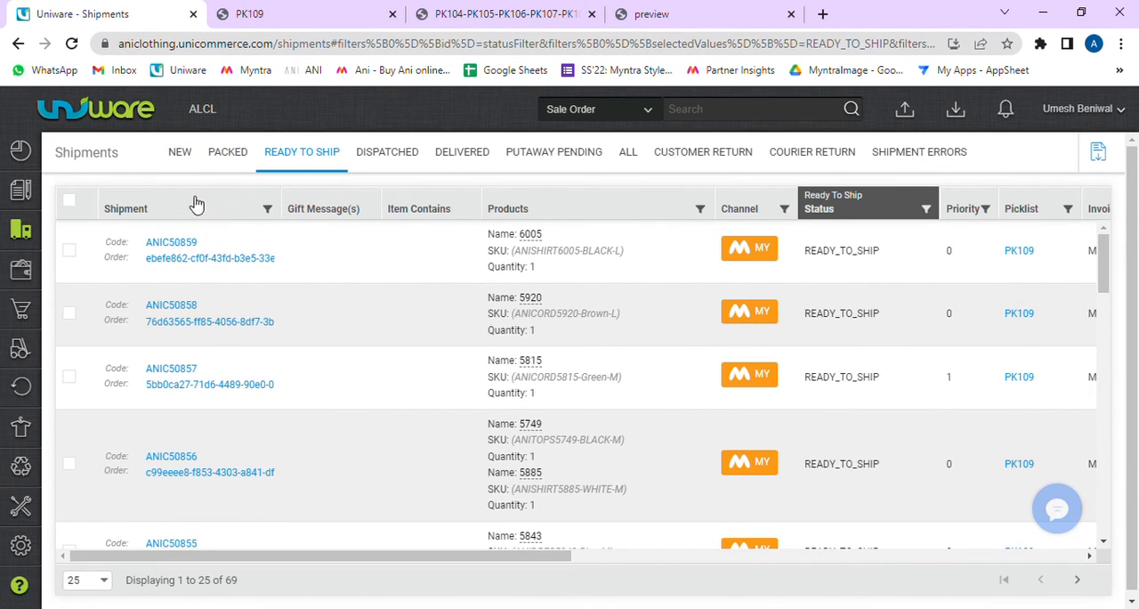
click(232, 157)
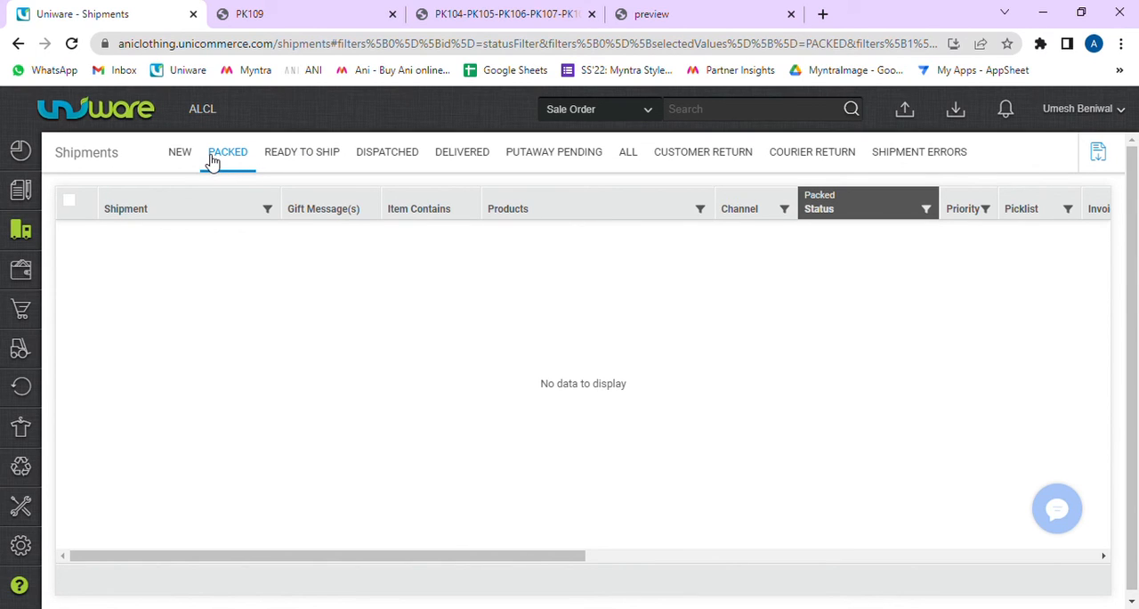
Step: Check the new and packed shipment lists, ending on the ready-to-ship shipments
click(179, 153)
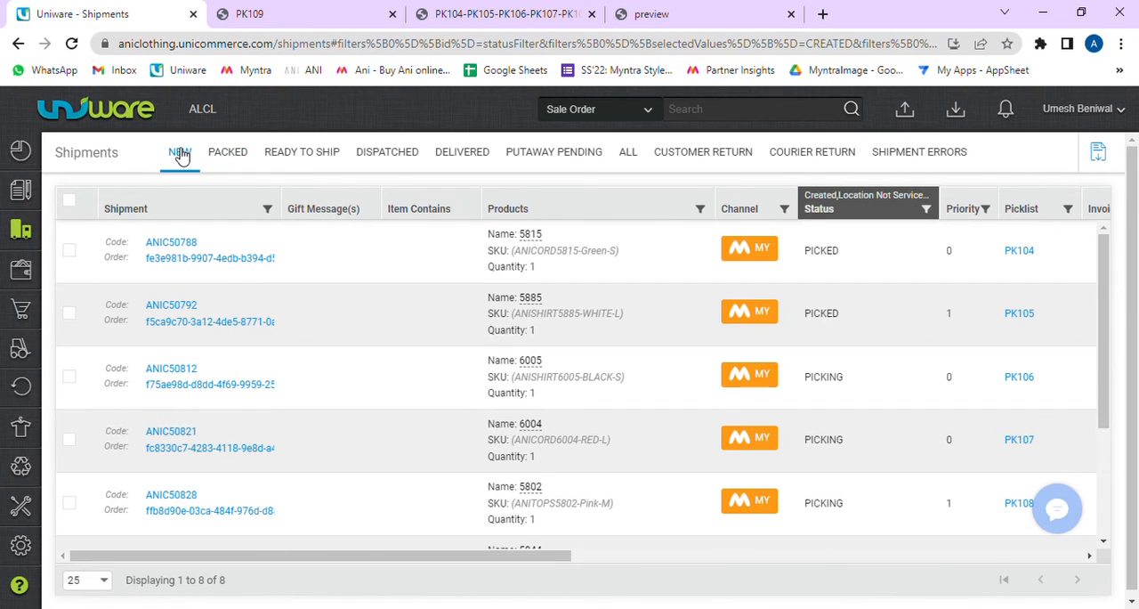
click(244, 155)
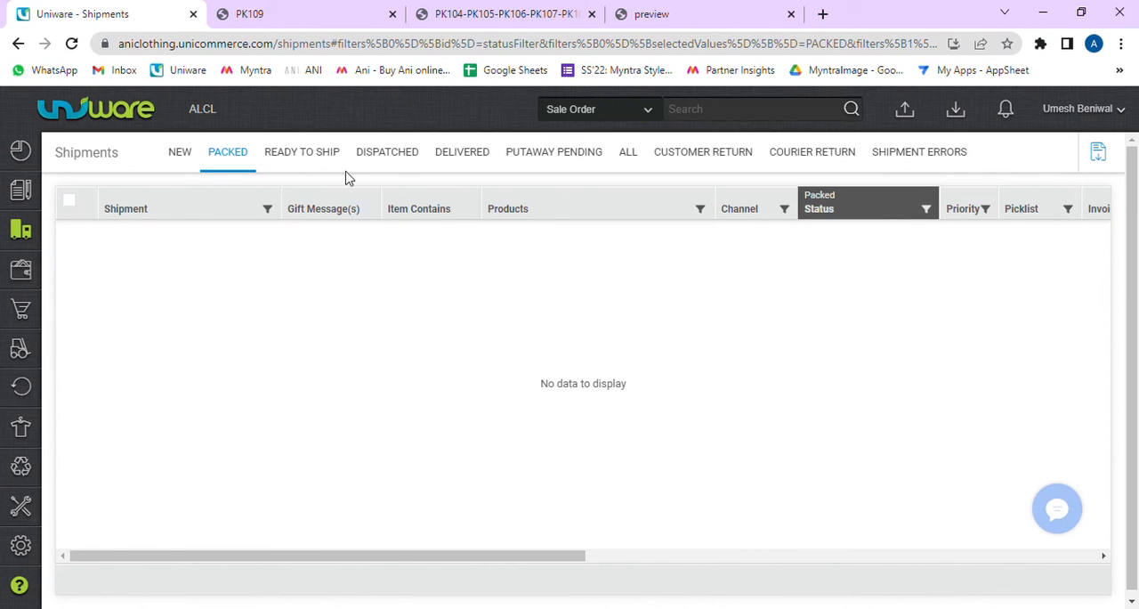
click(326, 160)
click(69, 200)
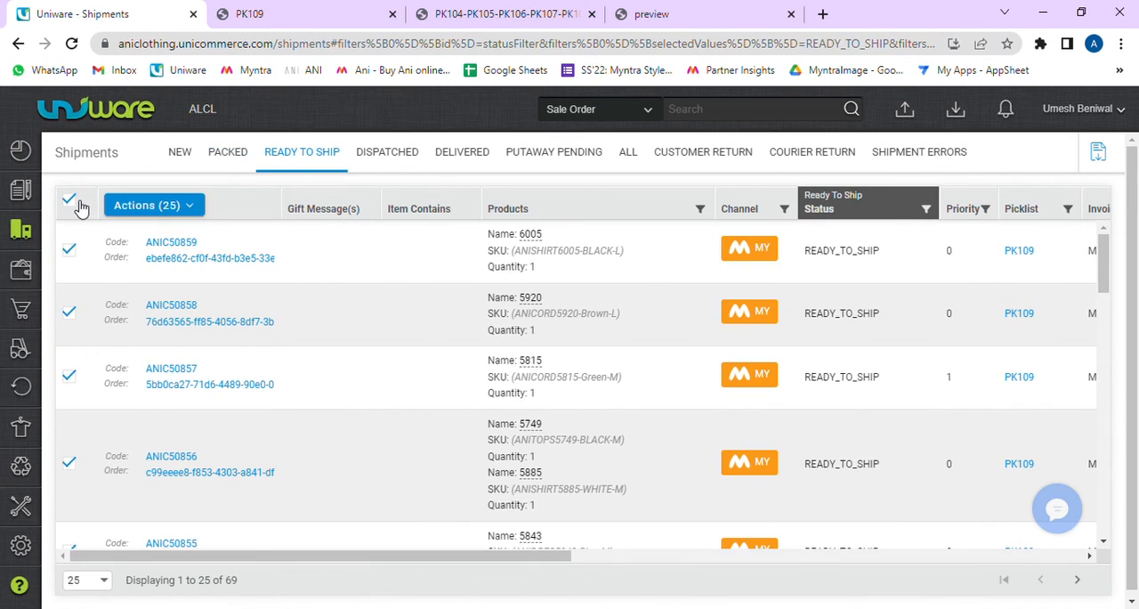
click(156, 210)
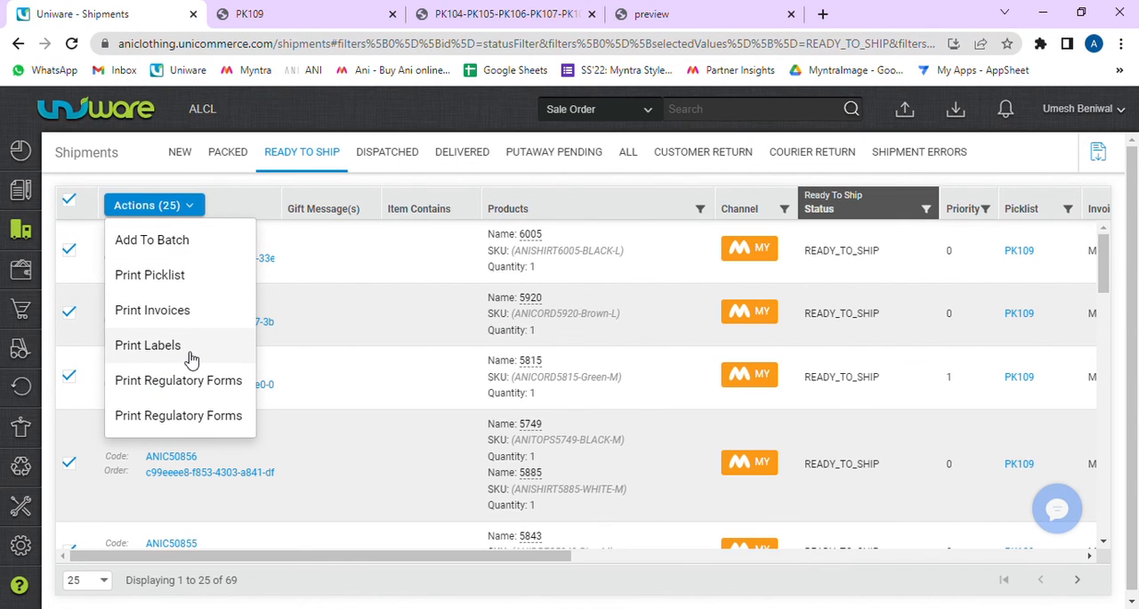
click(227, 155)
click(289, 156)
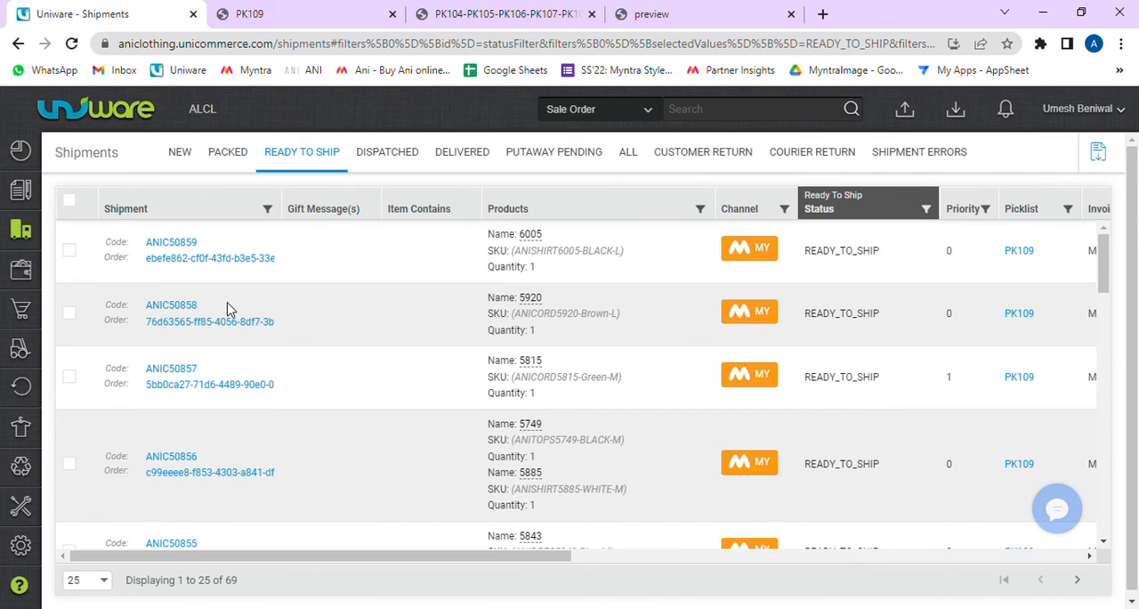
Step: Show 100 ready-to-ship shipments per page and select all of them
click(101, 579)
click(79, 560)
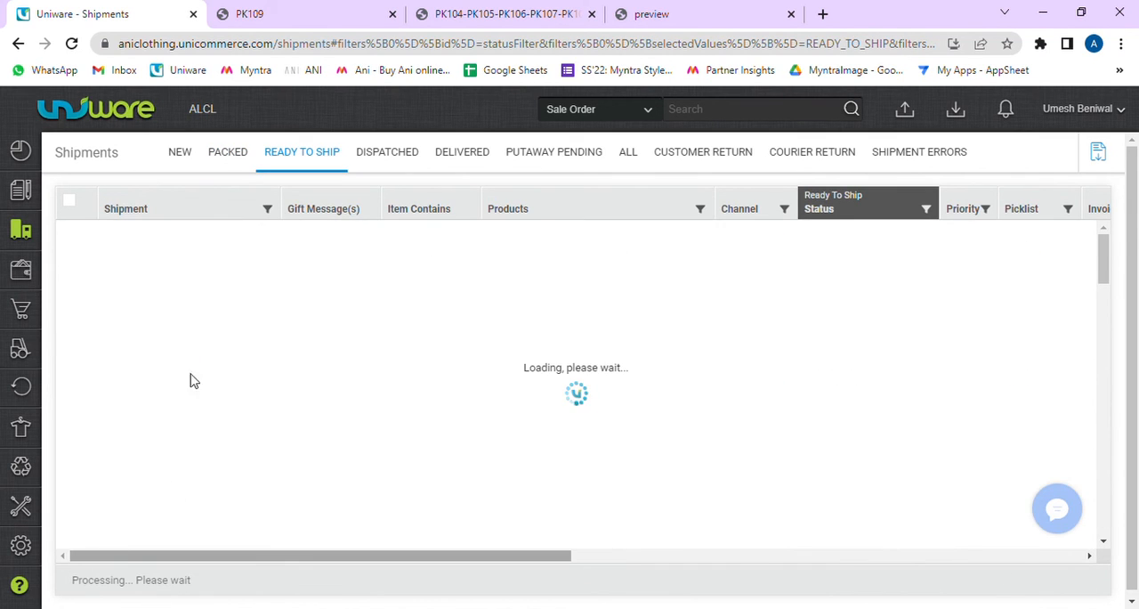
click(71, 203)
Step: Generate the printable labels for all selected ready-to-ship shipments
click(147, 205)
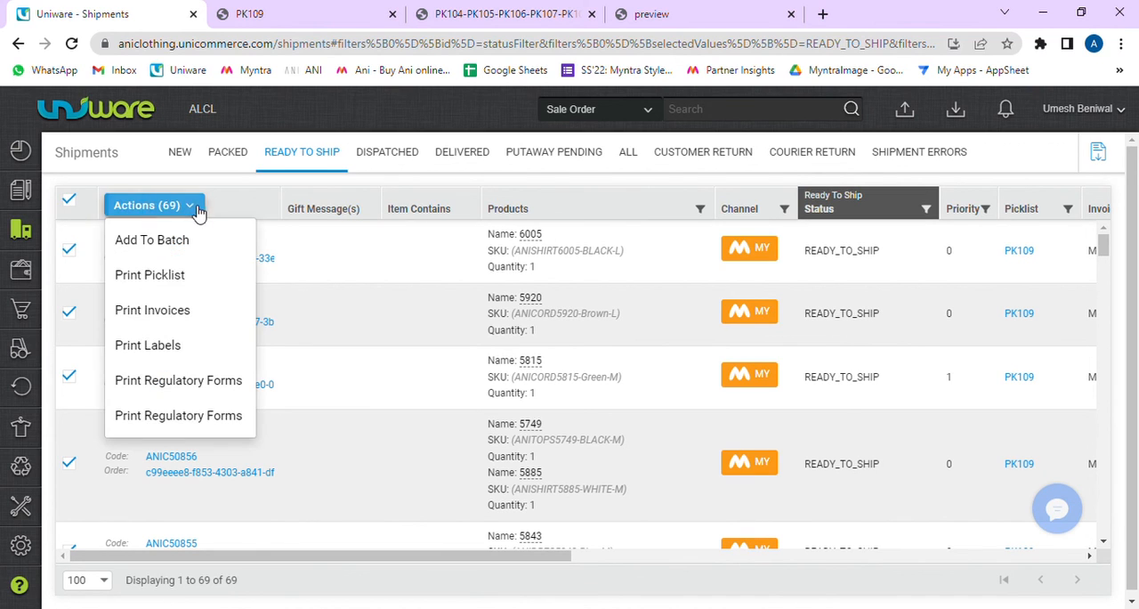
click(181, 349)
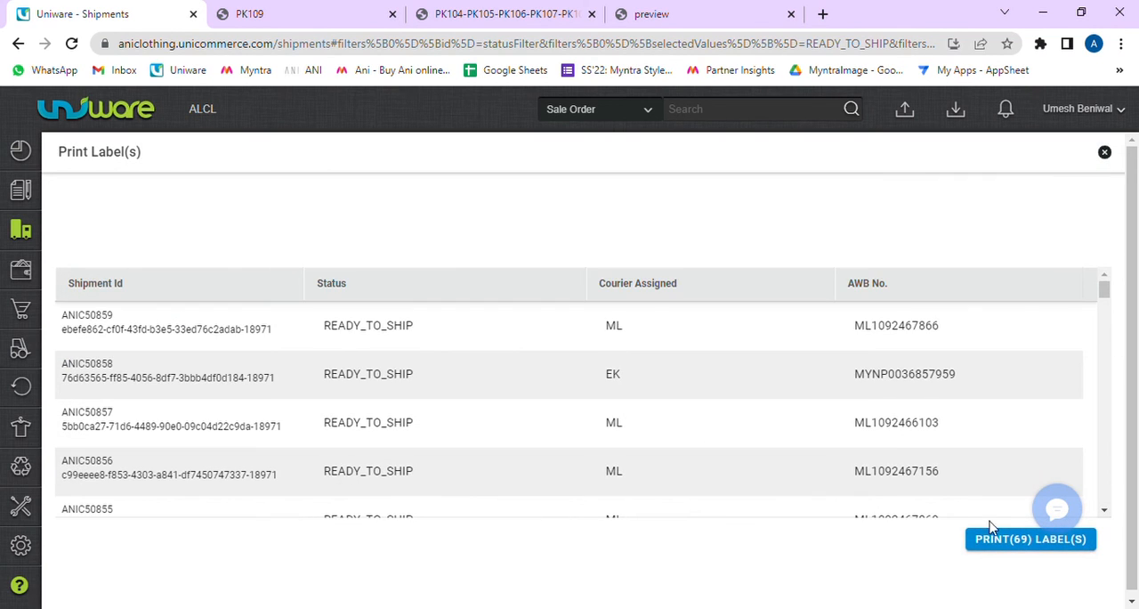
click(1020, 543)
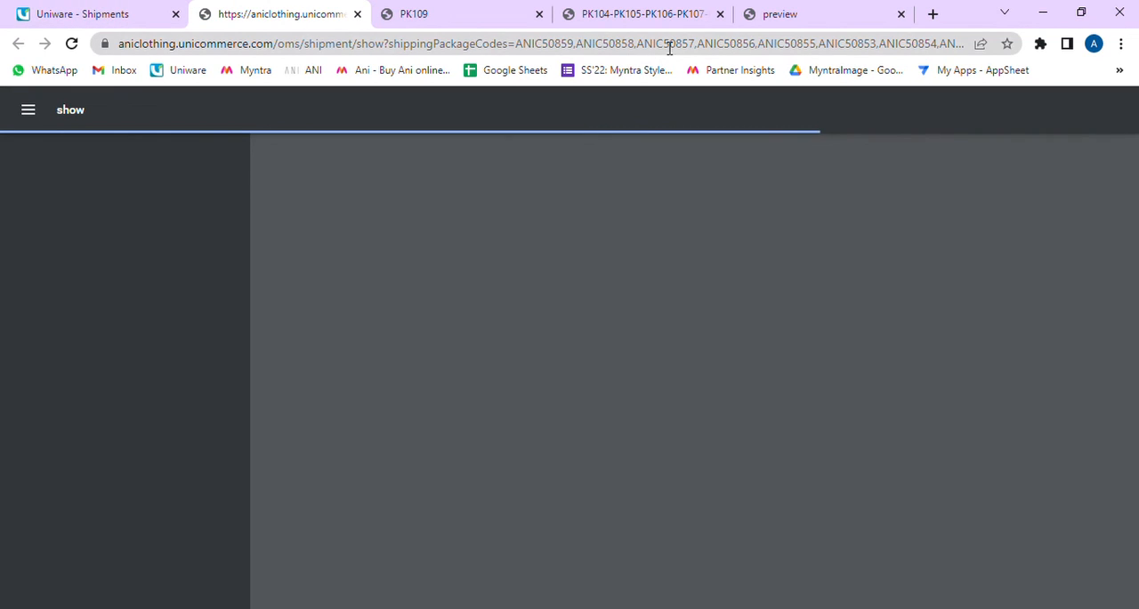
Step: Look at the PK109 picking list, and examine the first tax invoice and shipping label in the generated label document
click(420, 10)
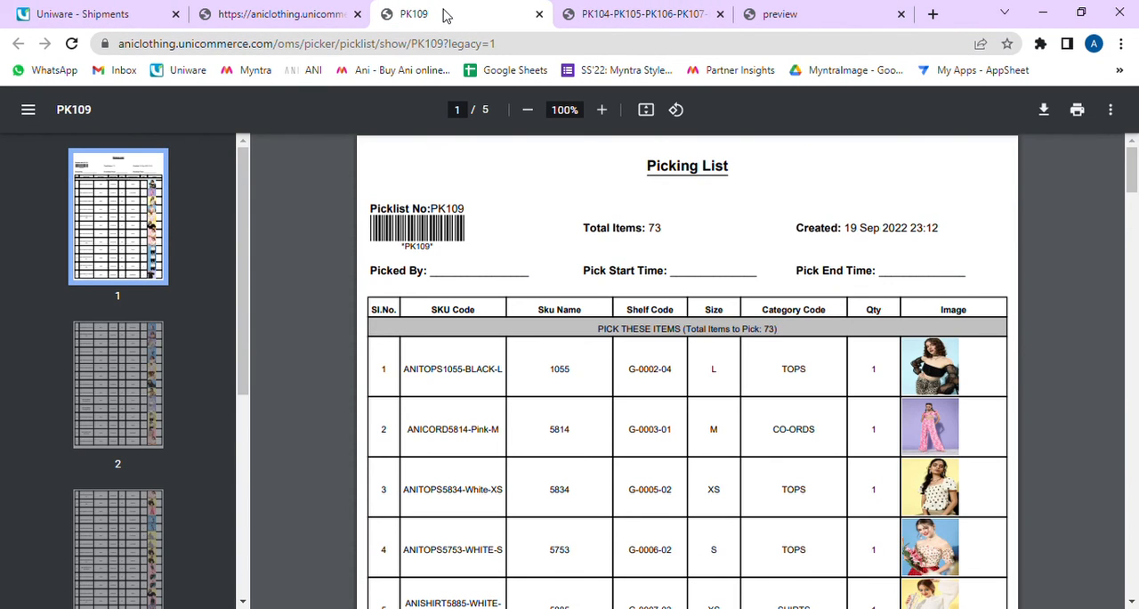
click(287, 14)
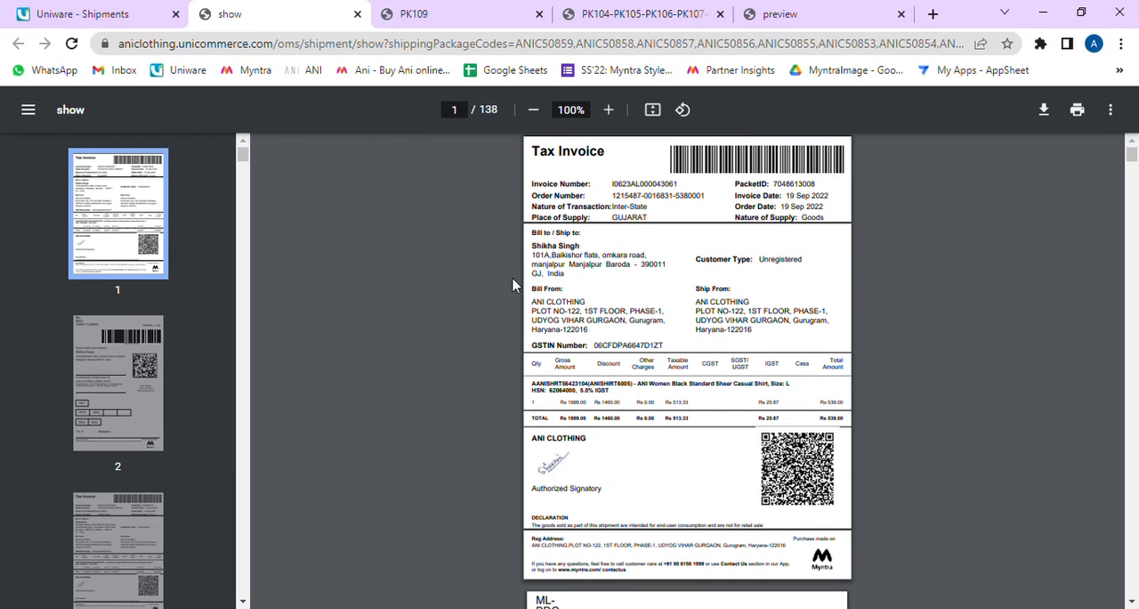
scroll(433, 267, down, 5)
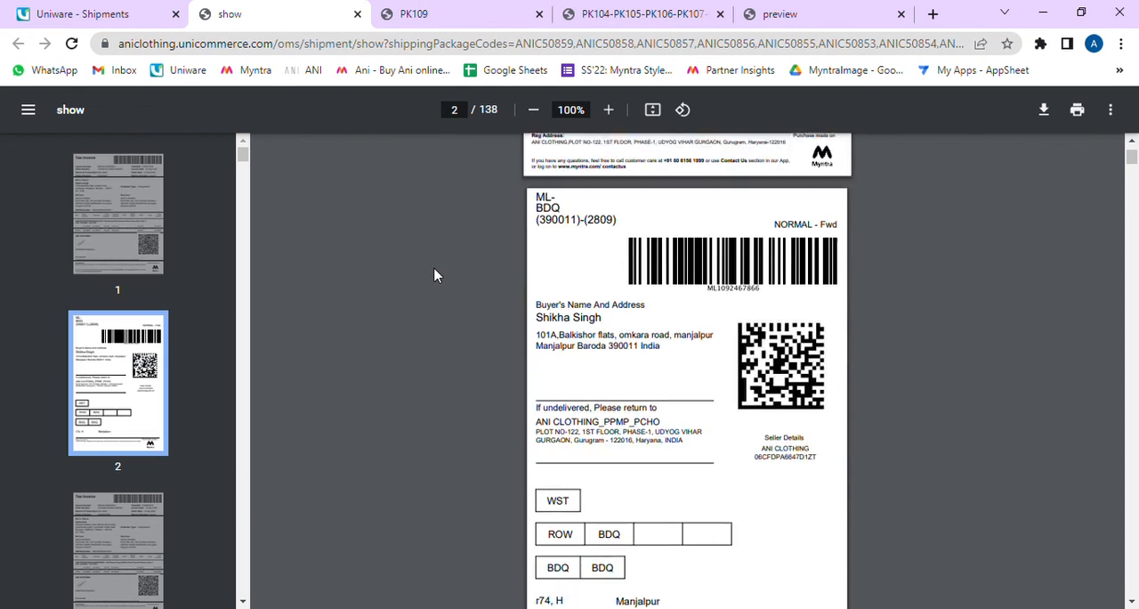
scroll(434, 275, down, 5)
scroll(433, 272, up, 10)
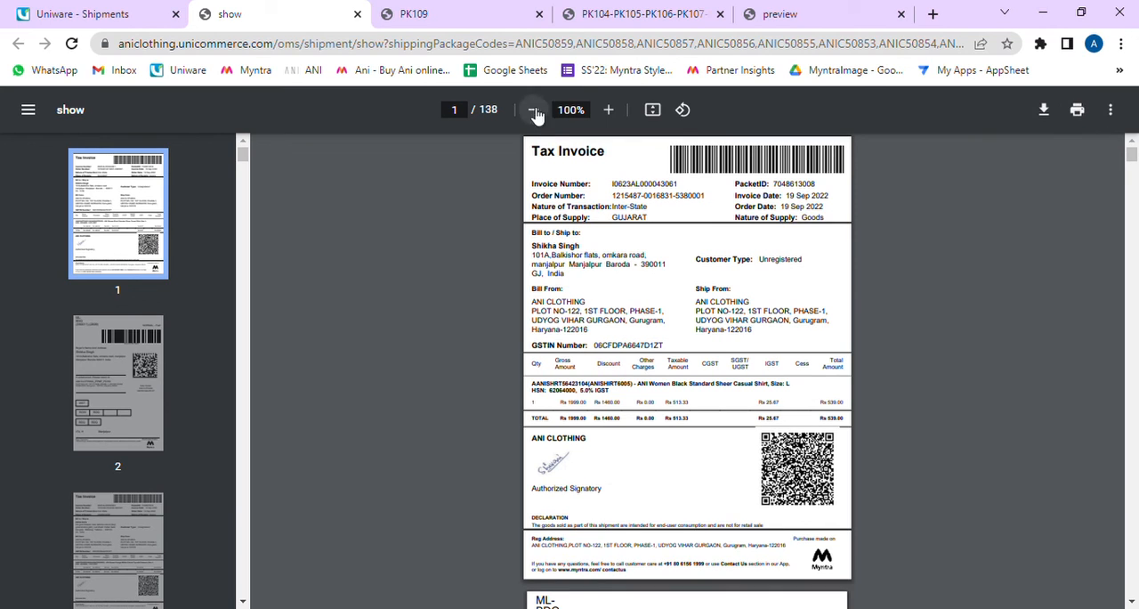
Step: Return to the PK109 picking list and examine its picklist number and barcode
click(436, 10)
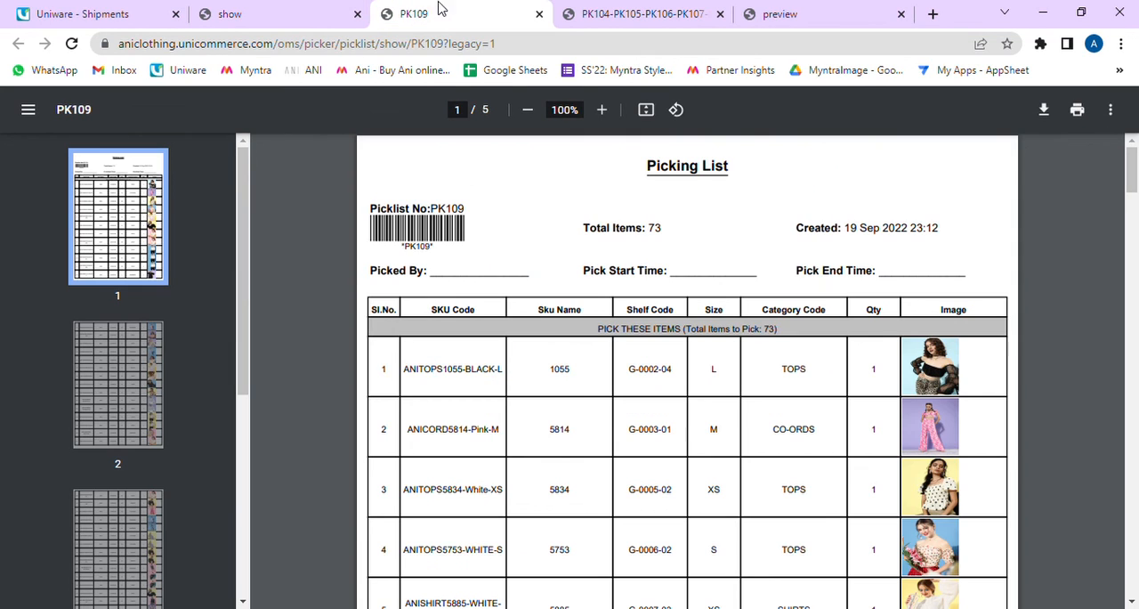
double_click(462, 208)
drag(473, 211, 376, 207)
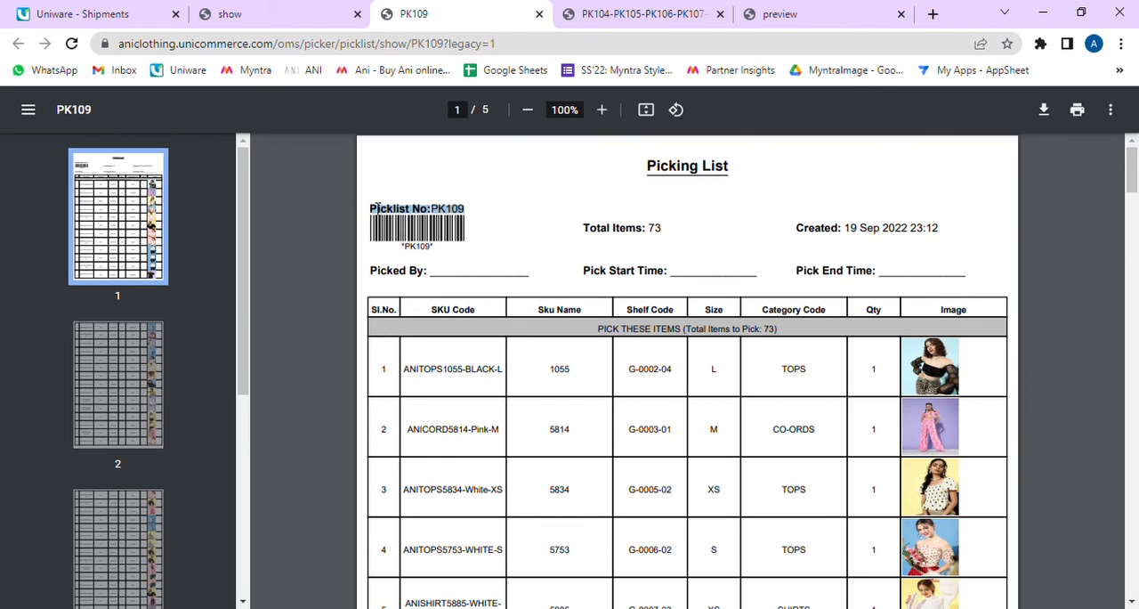
click(394, 207)
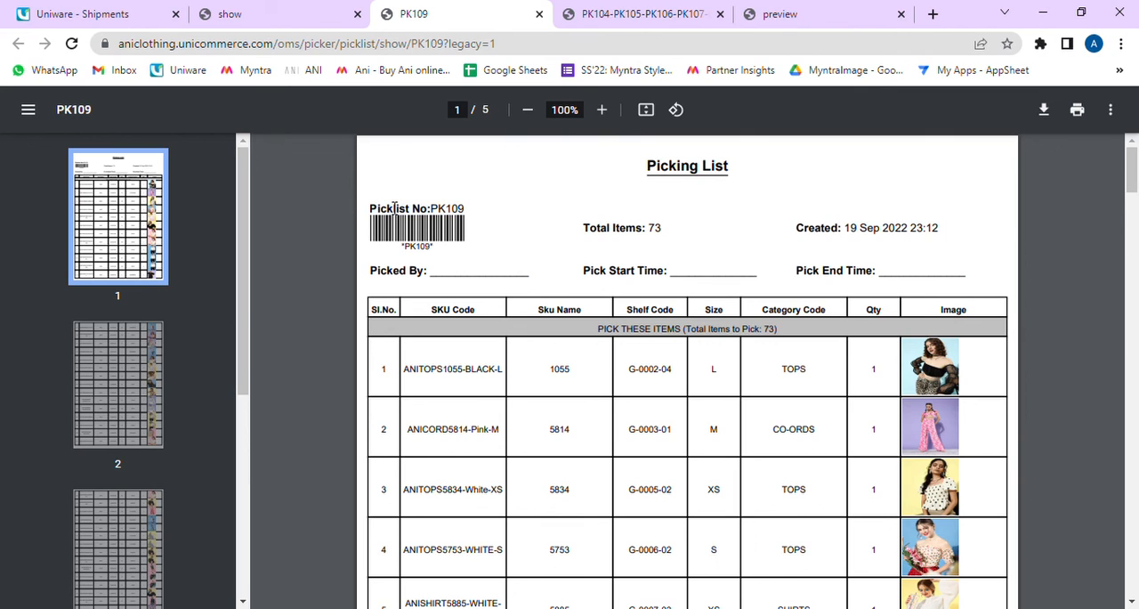
Step: Go back to the Uniware dashboard overview and review today's revenue and order items
click(38, 11)
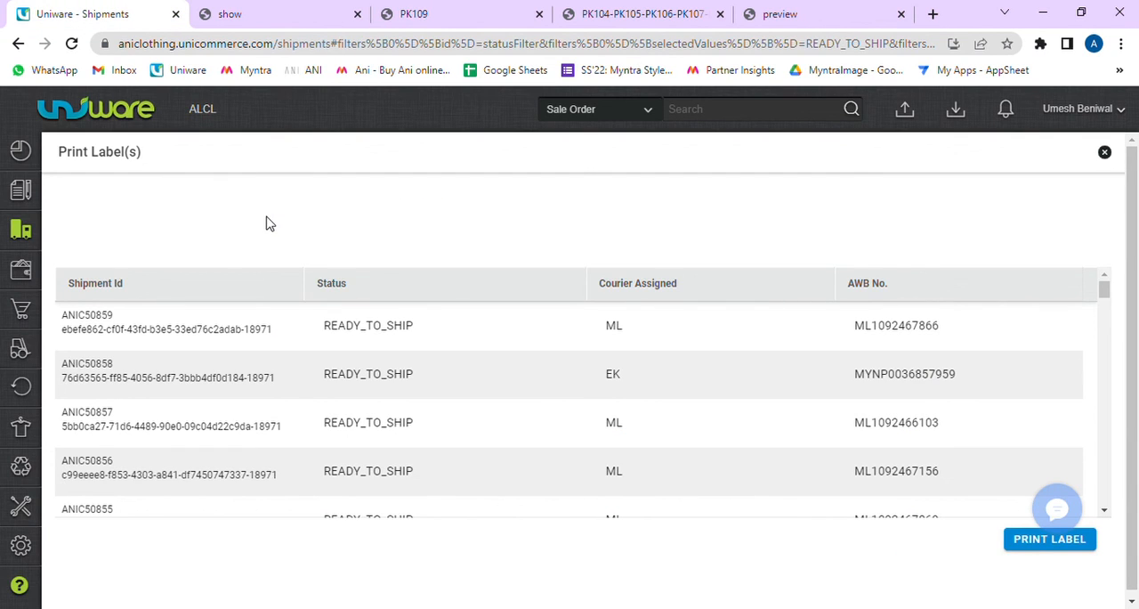
click(126, 114)
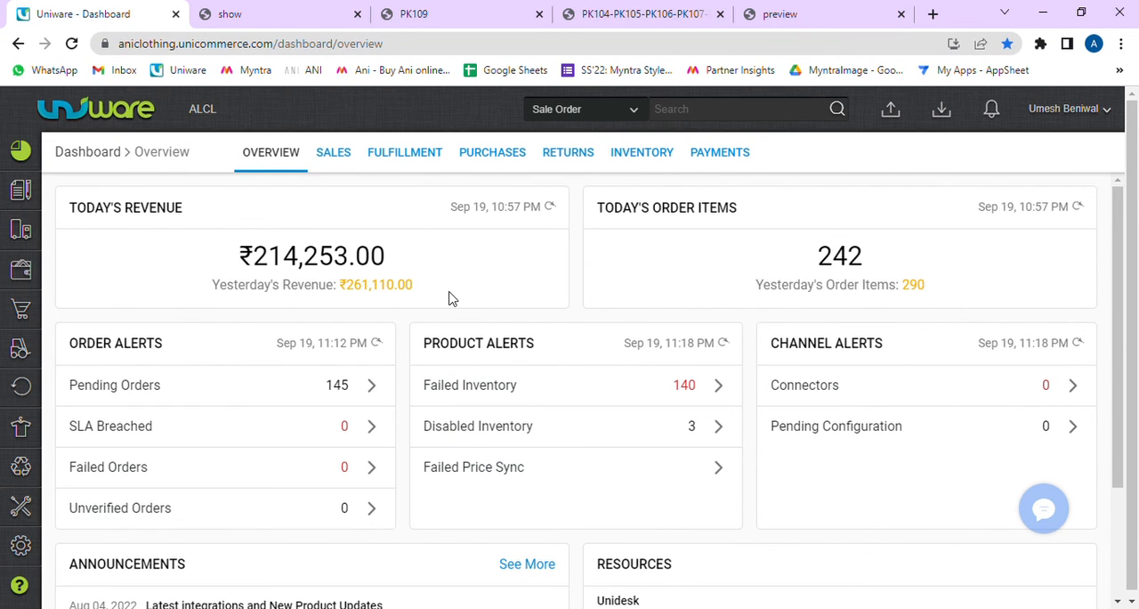
drag(967, 283, 63, 219)
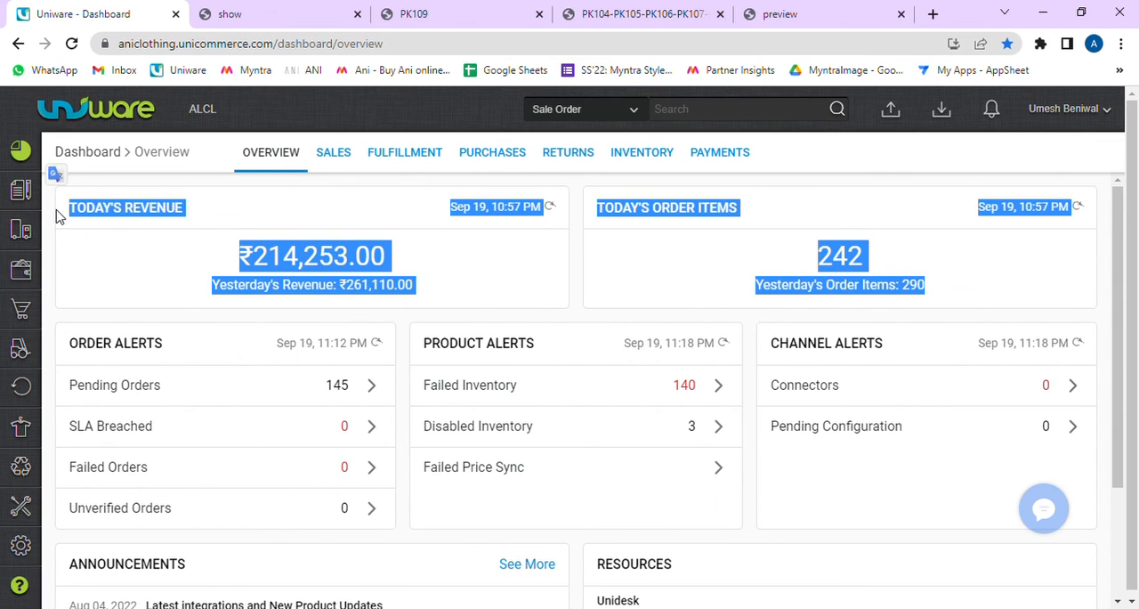
click(58, 217)
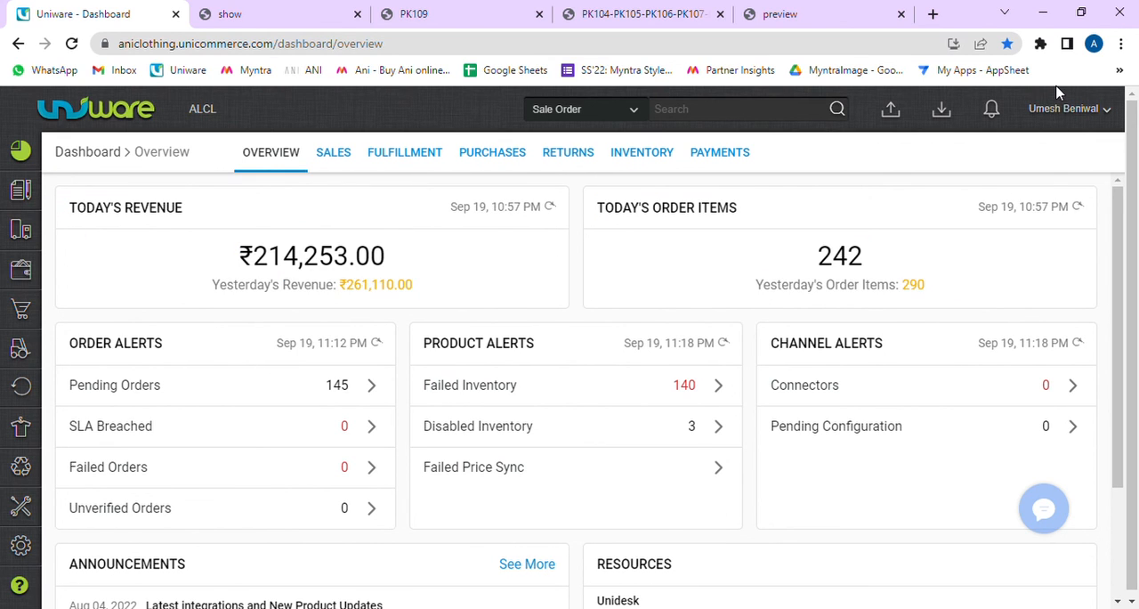